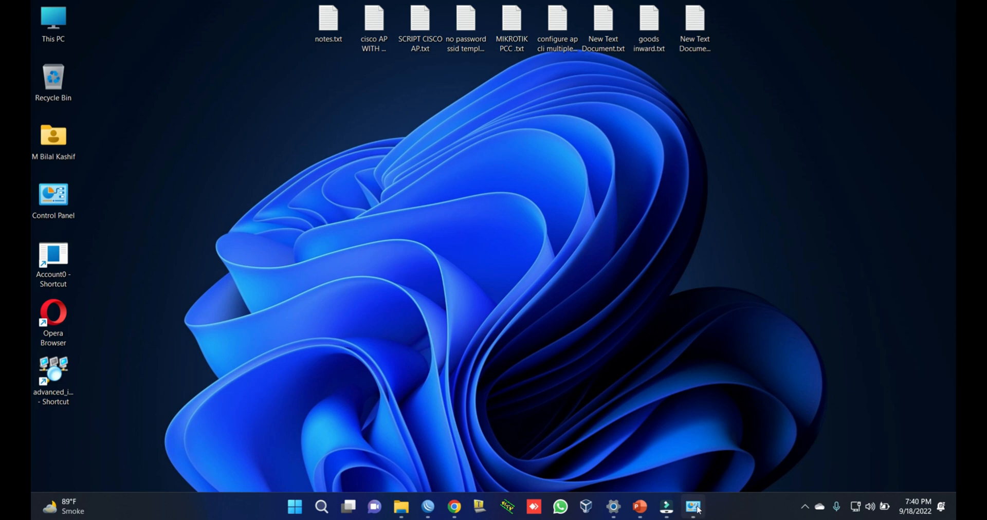
Step: Open Network and Sharing Center from Control Panel to see CISCO_AP active on Ethernet 2
left_click(695, 507)
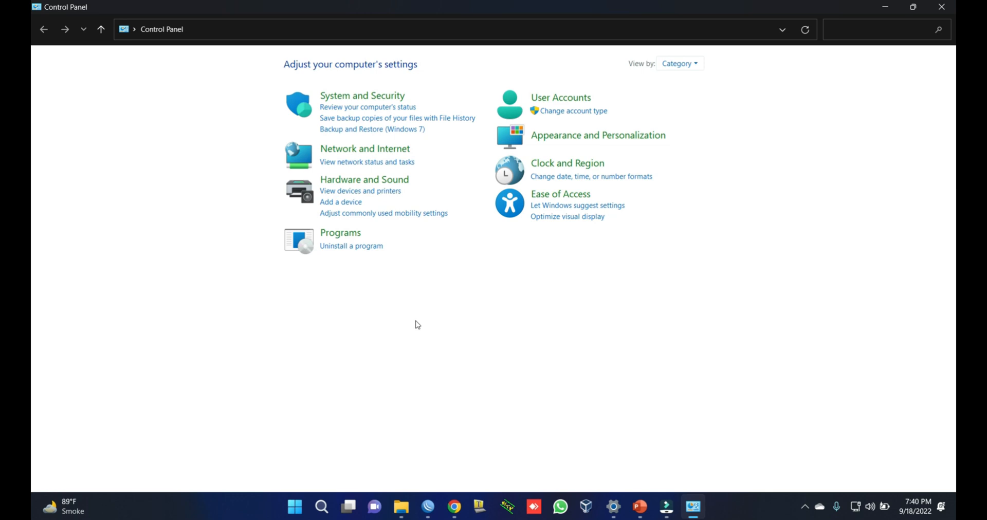
key("super")
key("super")
right_click(858, 513)
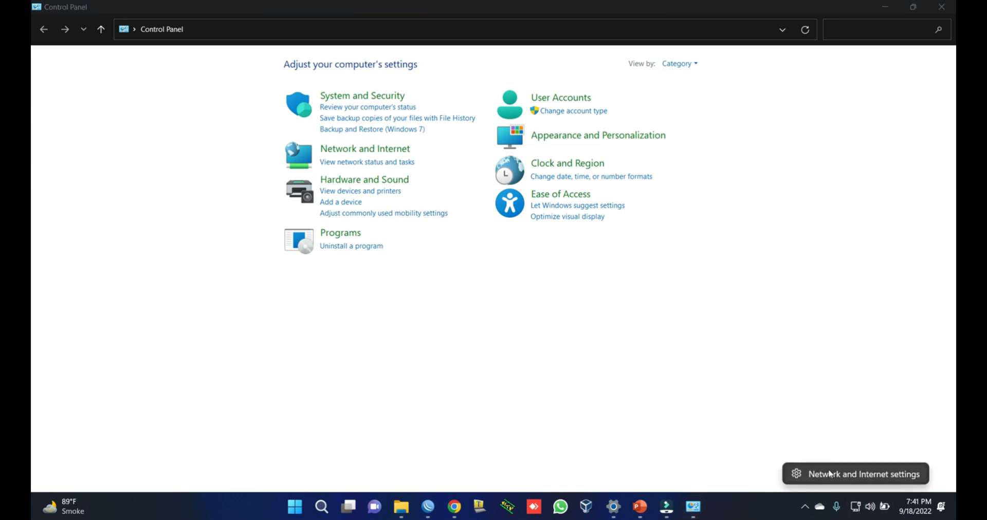
left_click(811, 391)
left_click(805, 507)
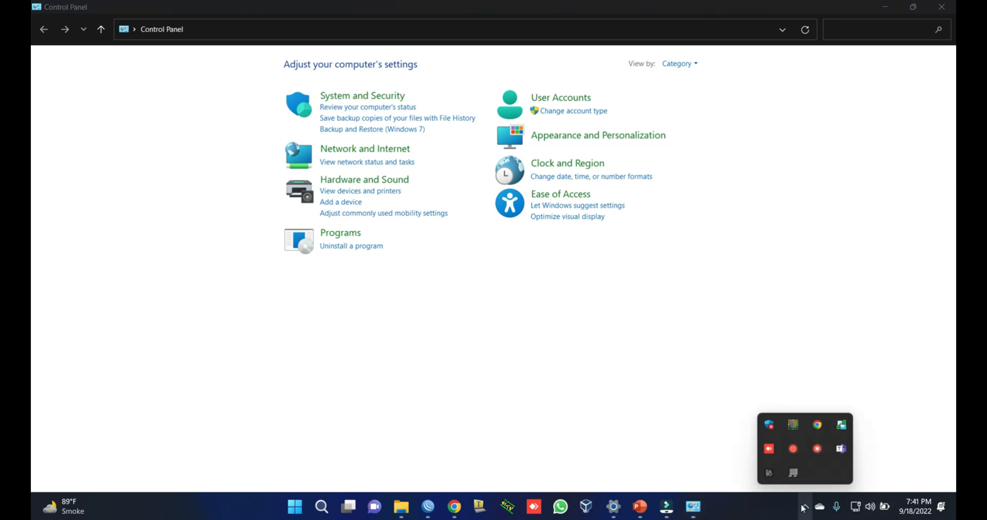
left_click(699, 451)
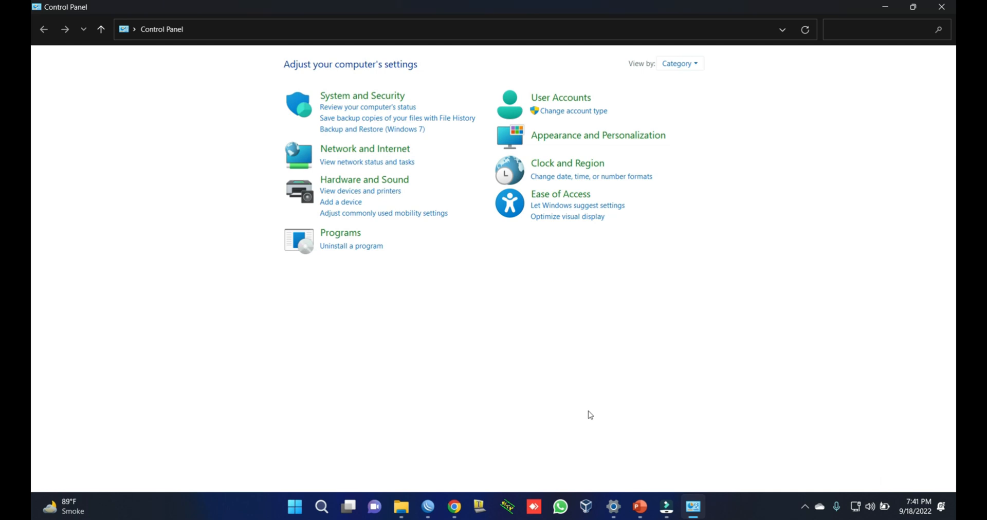
left_click(339, 165)
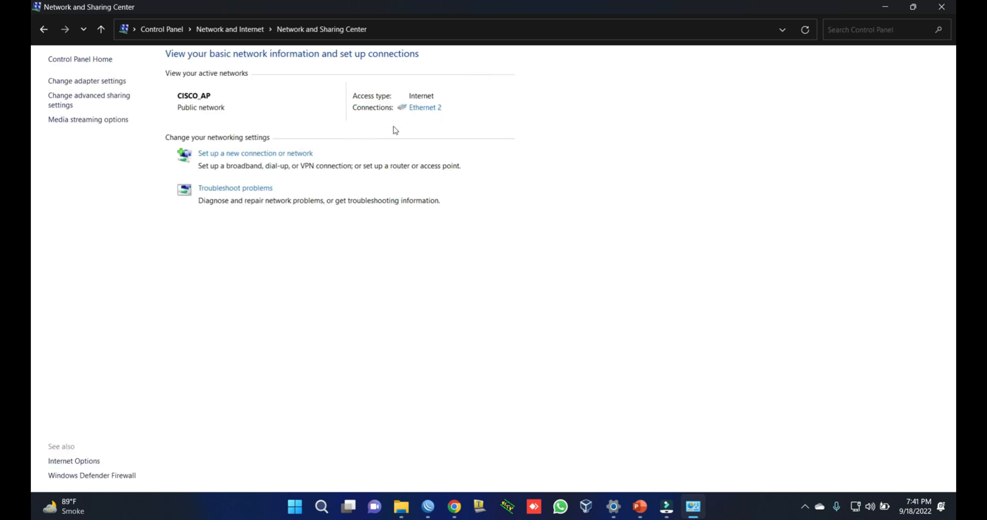
left_click(420, 108)
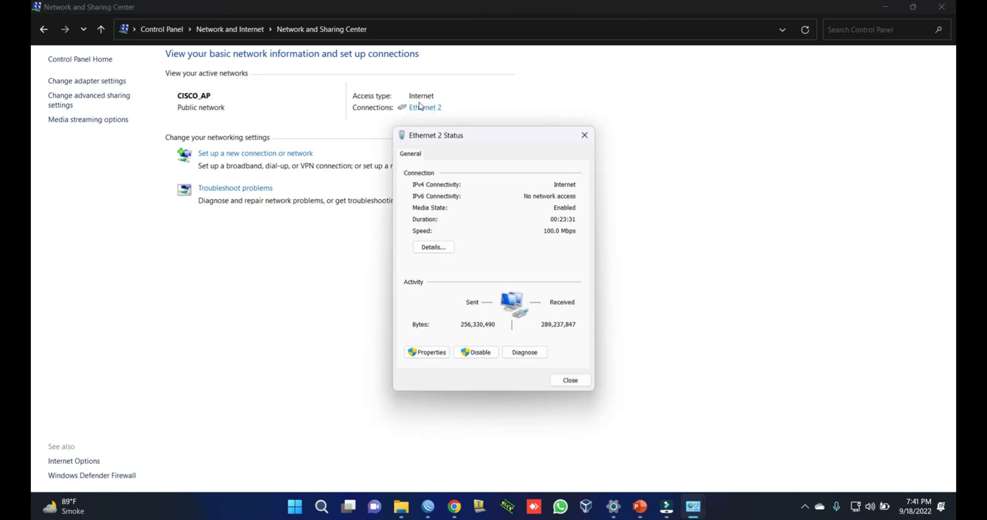
left_click(431, 247)
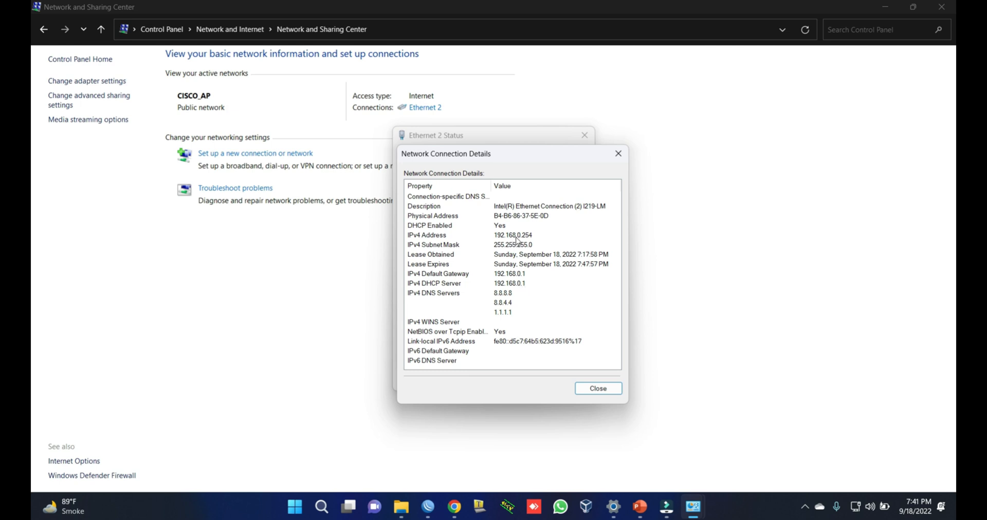
left_click(619, 153)
left_click(584, 135)
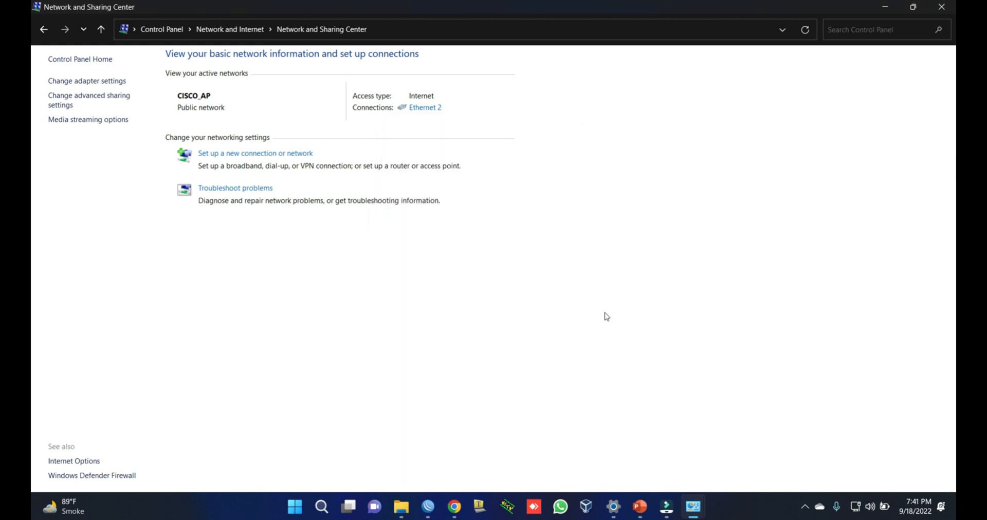
Step: Turn Wi-Fi on in Quick Settings and list nearby networks, including CISCO_AP
left_click(854, 508)
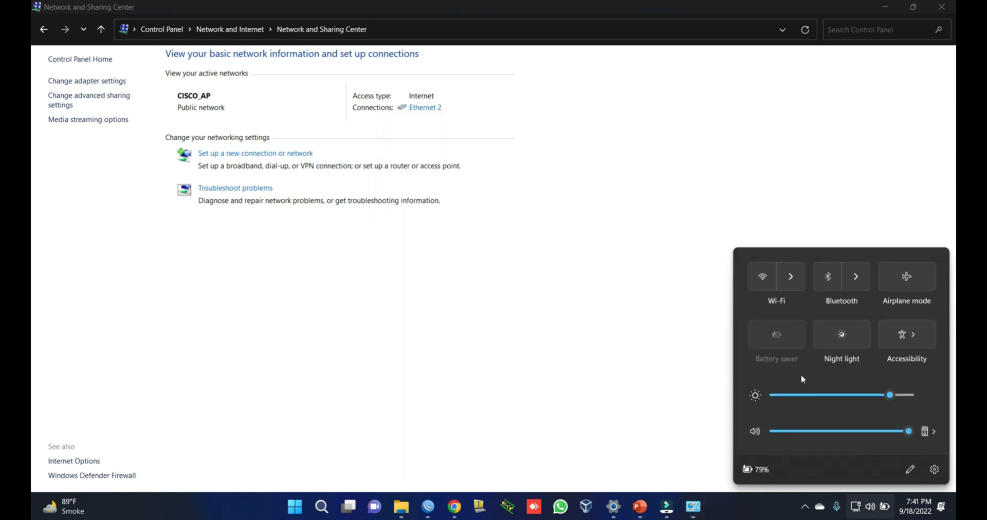
left_click(764, 278)
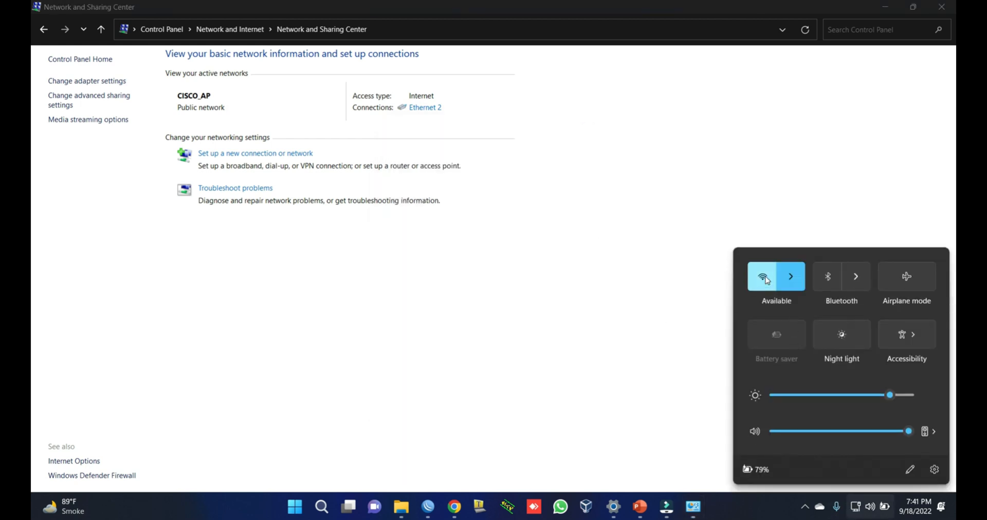
left_click(785, 280)
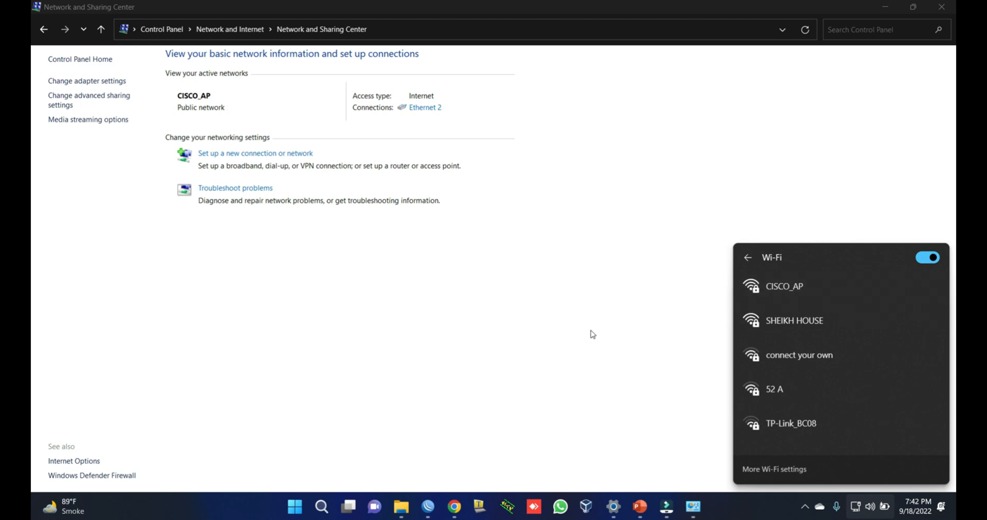
Step: Review the Ethernet 2 connection details, close both dialogs, and minimise Network and Sharing Center
left_click(423, 114)
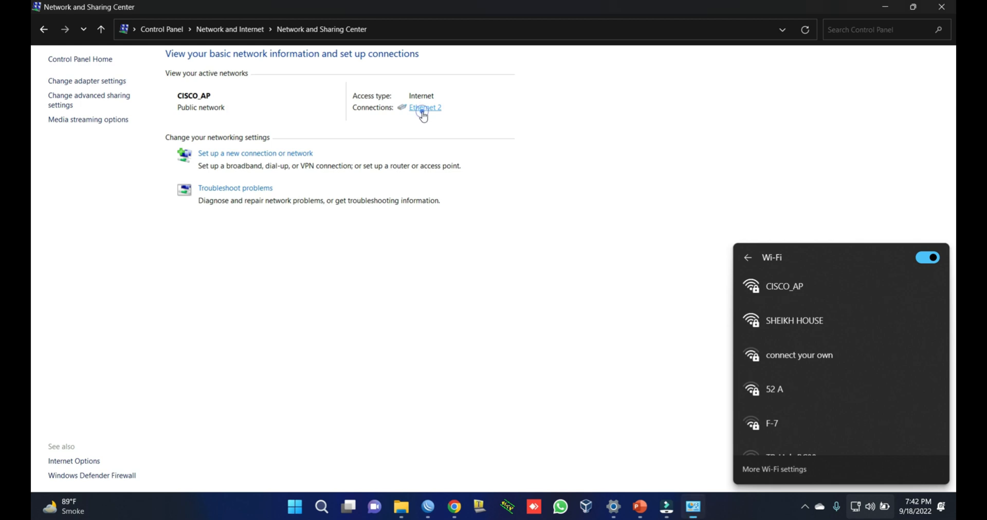
left_click(422, 109)
left_click(432, 245)
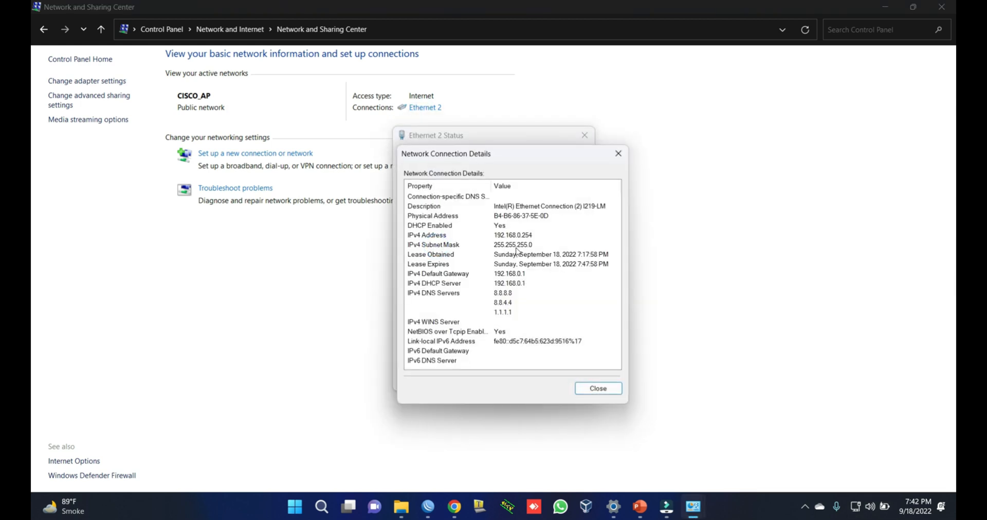
left_click(619, 154)
left_click(585, 134)
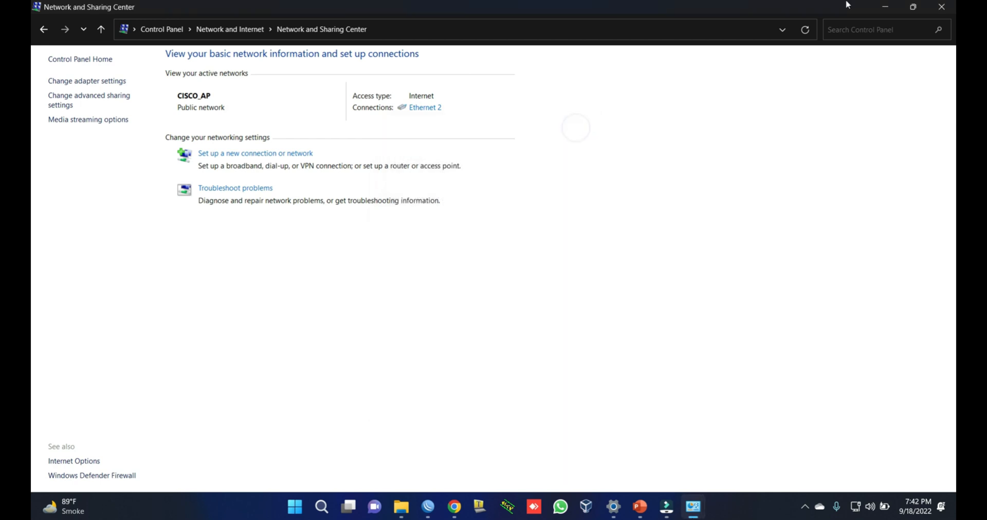
left_click(885, 6)
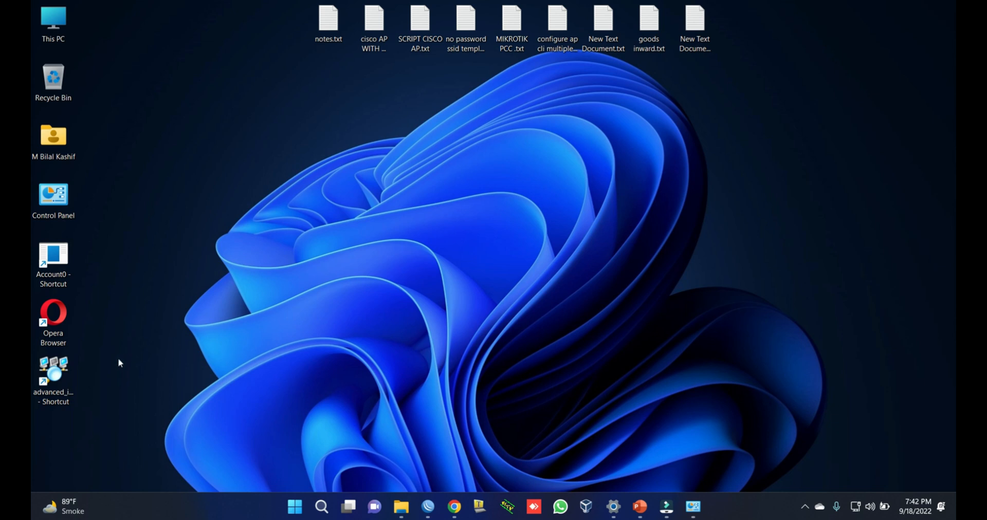
Step: Launch Advanced IP Scanner from its desktop shortcut
left_click(57, 375)
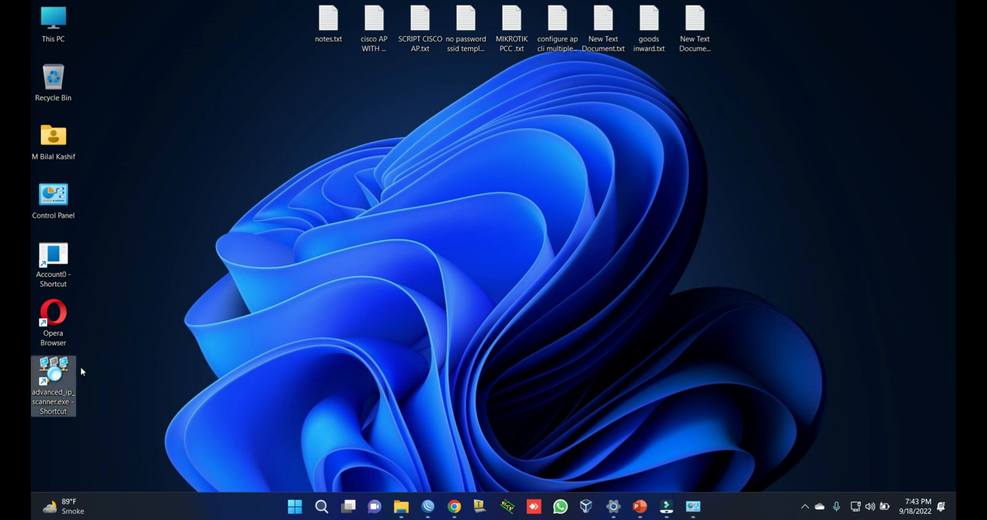
double_click(58, 374)
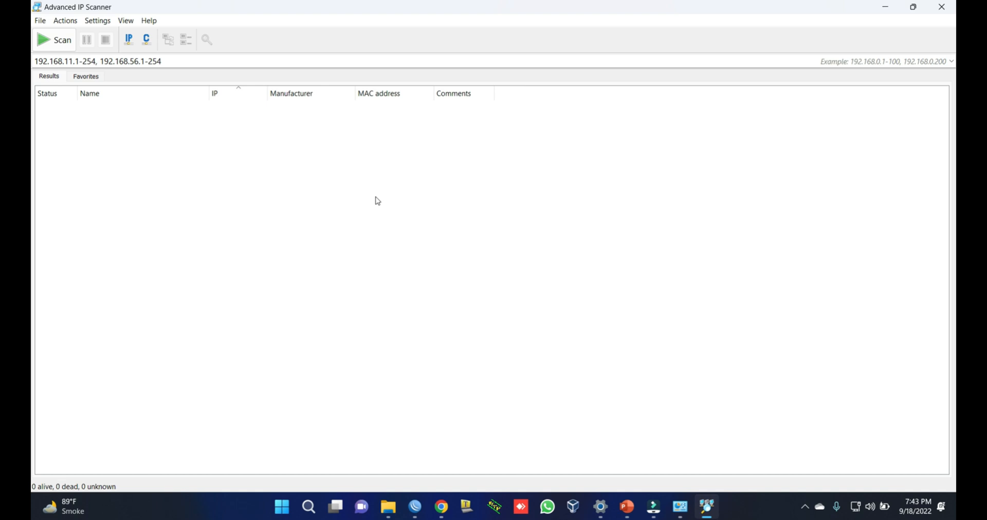
left_click(952, 62)
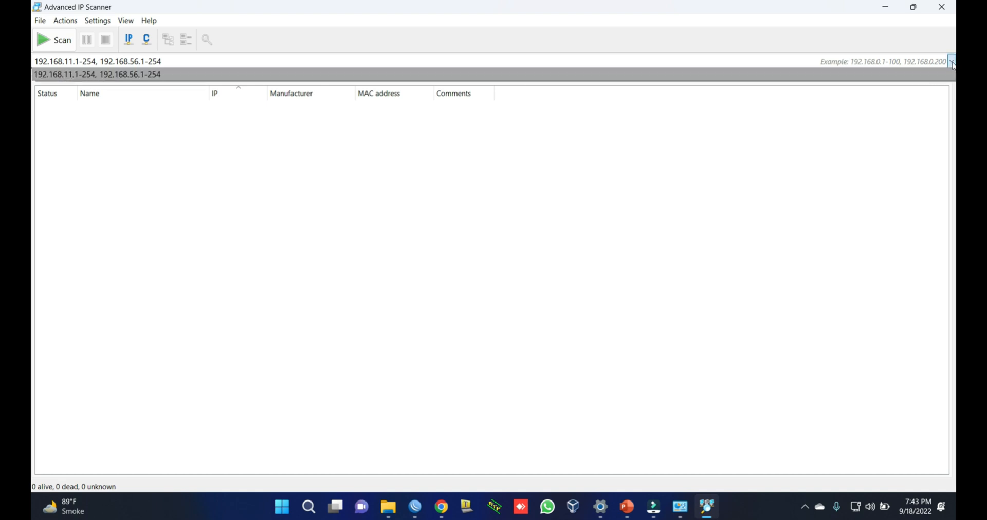
left_click(297, 65)
Step: Scan 192.168.0.1-192.168.0.254, finding host 192.168.0.1, then bring WinBox forward
left_click(271, 63)
key("BackSpace")
key("BackSpace")
key("BackSpace")
key("BackSpace")
key("BackSpace")
key("BackSpace")
key("BackSpace")
key("BackSpace")
key("BackSpace")
key("BackSpace")
key("BackSpace")
key("BackSpace")
key("BackSpace")
key("BackSpace")
key("BackSpace")
key("BackSpace")
key("BackSpace")
key("BackSpace")
key("BackSpace")
key("BackSpace")
key("BackSpace")
key("BackSpace")
key("BackSpace")
key("BackSpace")
key("BackSpace")
key("BackSpace")
key("BackSpace")
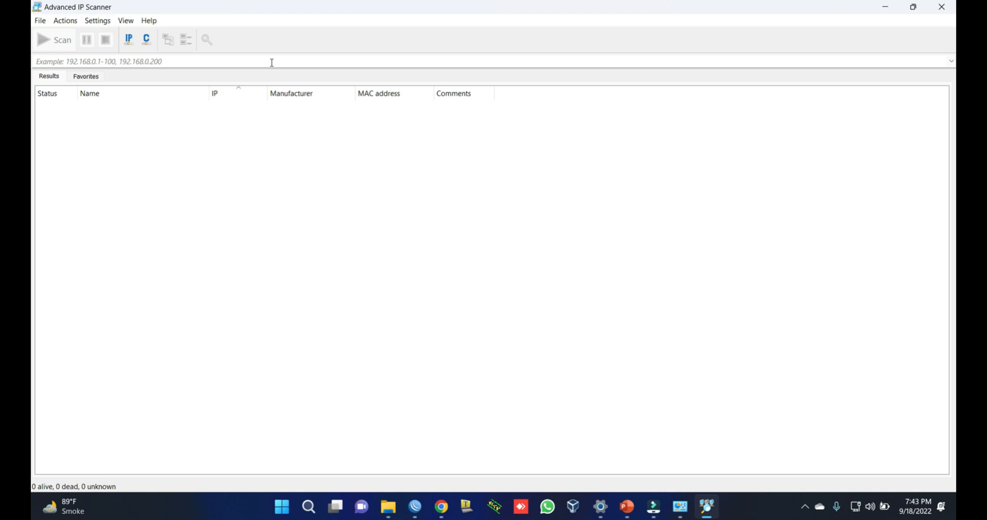
type("192.168.0.1-")
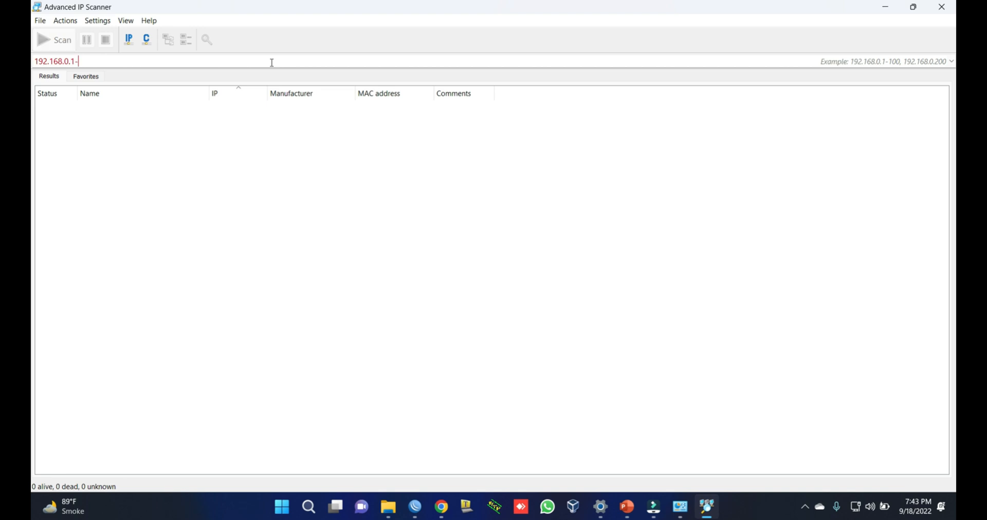
type("192.168.0.254")
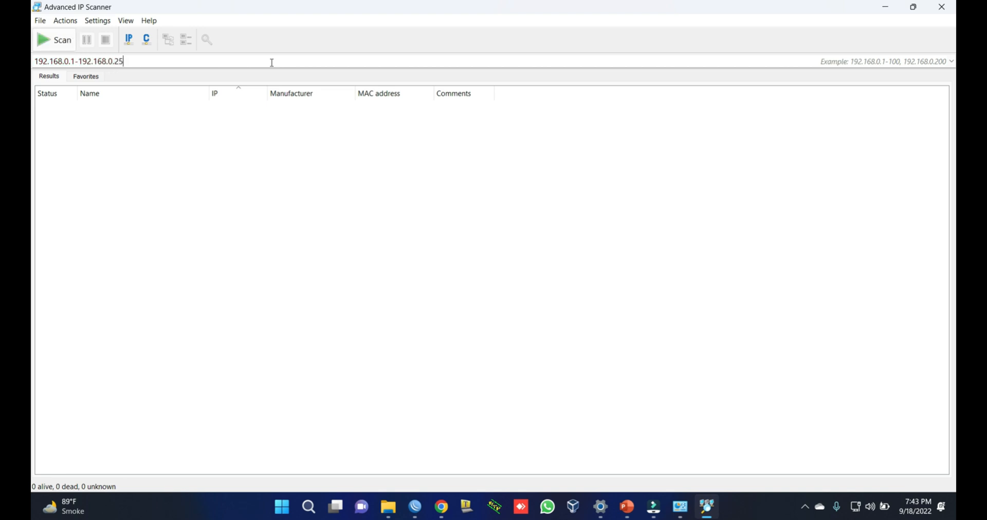
left_click(65, 61)
left_click(109, 60)
left_click(56, 41)
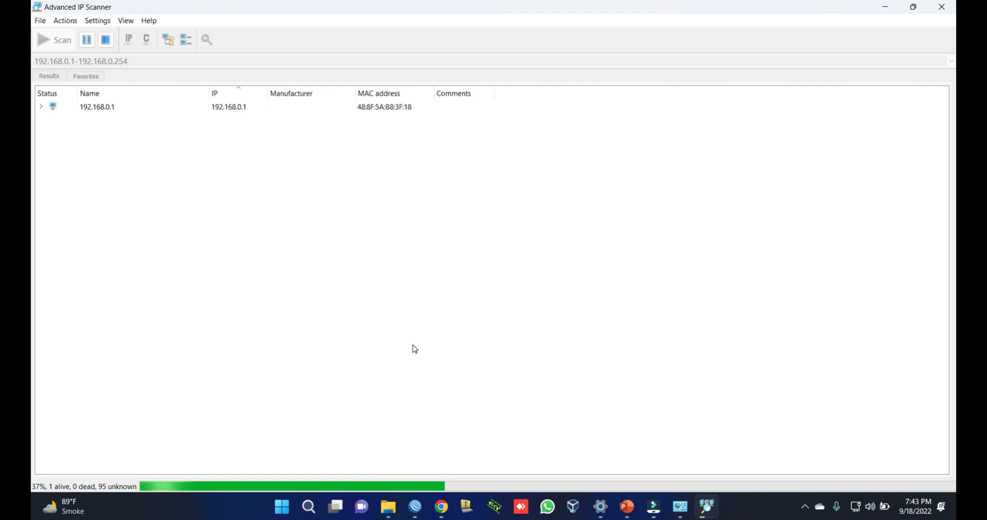
left_click(416, 509)
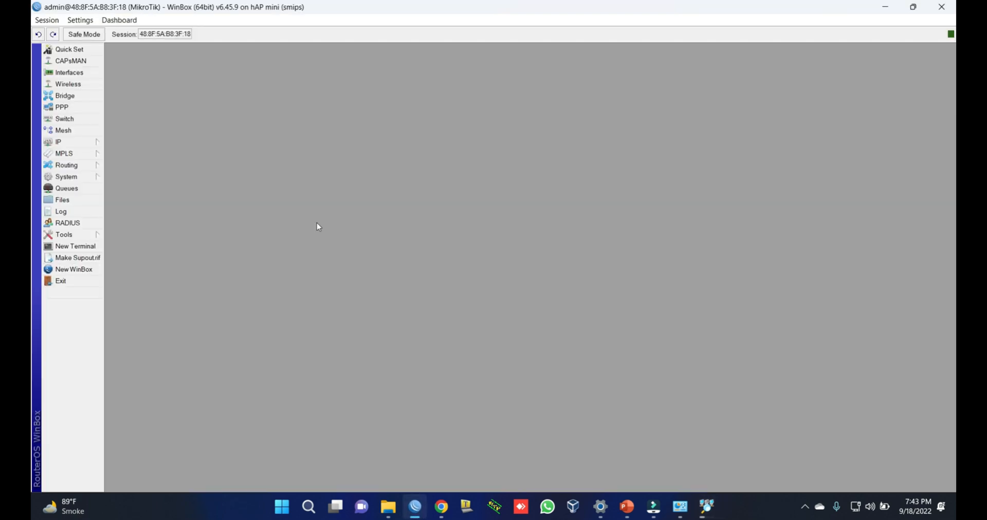
Step: Inspect the DHCP server leases, including 192.168.0.251, then close them and quit WinBox
left_click(71, 145)
left_click(141, 216)
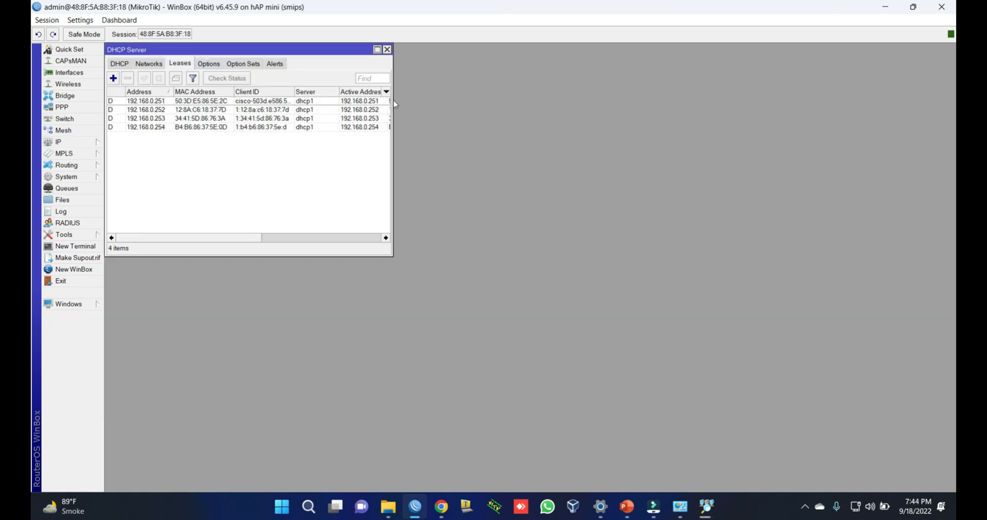
left_click_drag(393, 100, 685, 118)
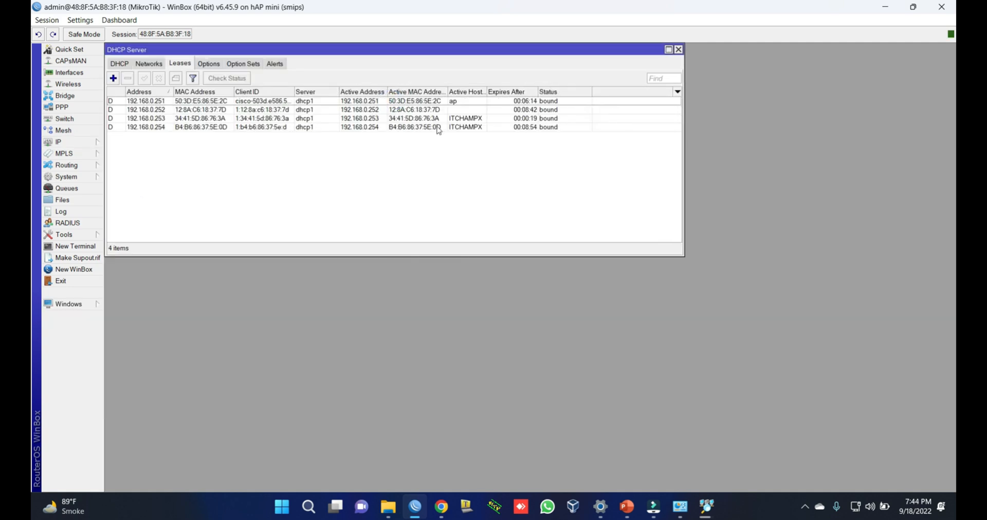
left_click(398, 102)
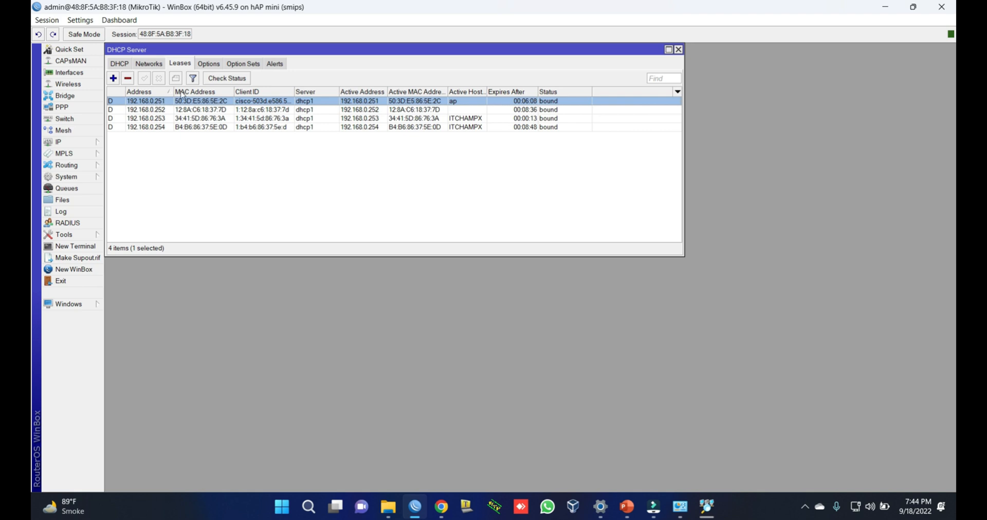
left_click(679, 50)
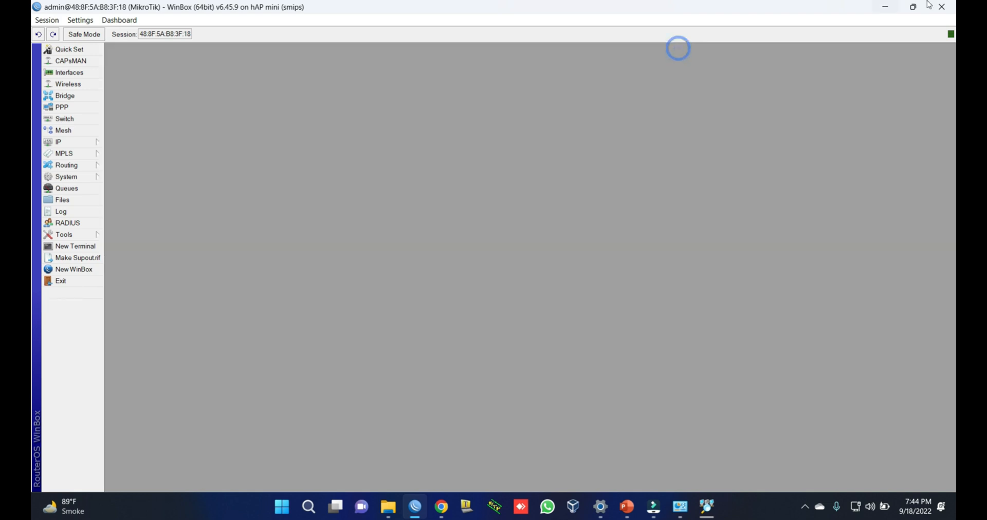
left_click(942, 7)
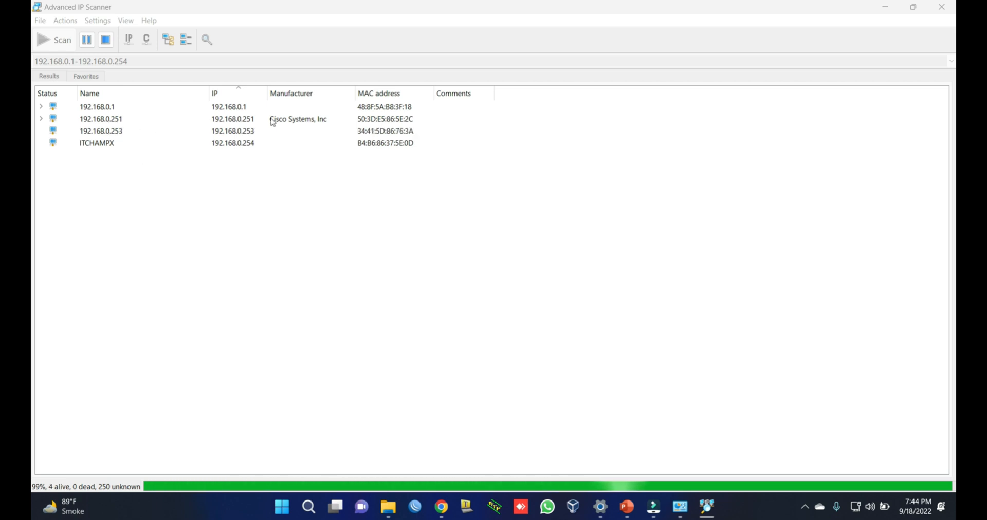
Step: Expand the 192.168.0.251 Cisco device to reveal its HTTP service, then launch Opera
left_click(286, 119)
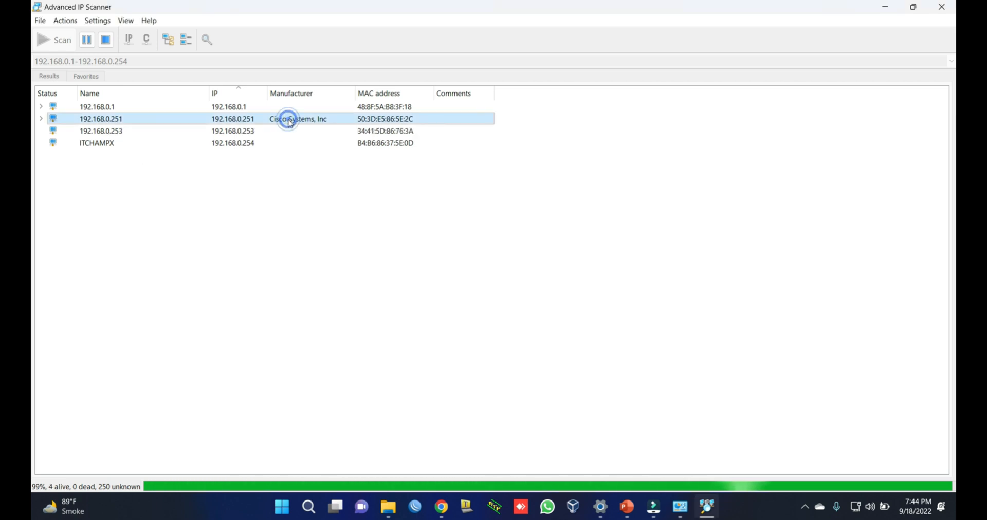
left_click(41, 119)
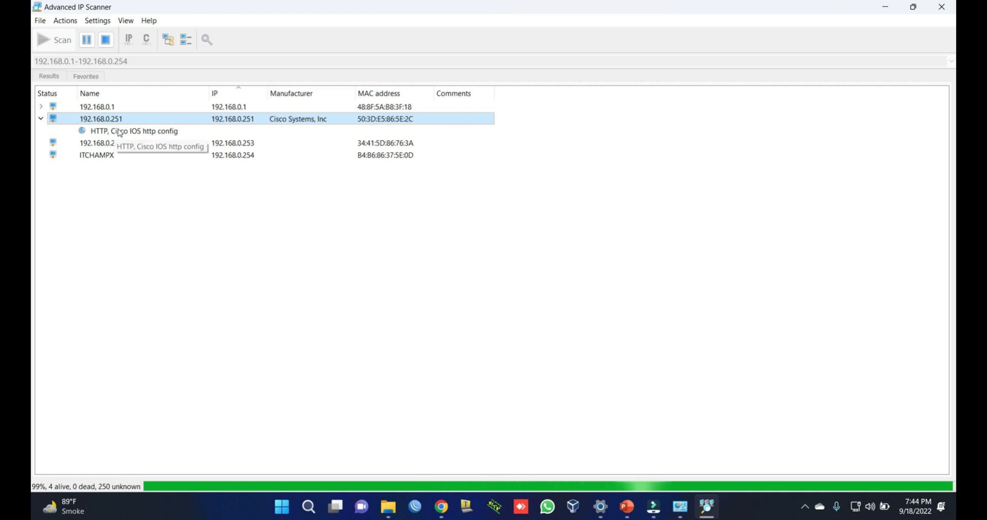
left_click(885, 7)
double_click(53, 313)
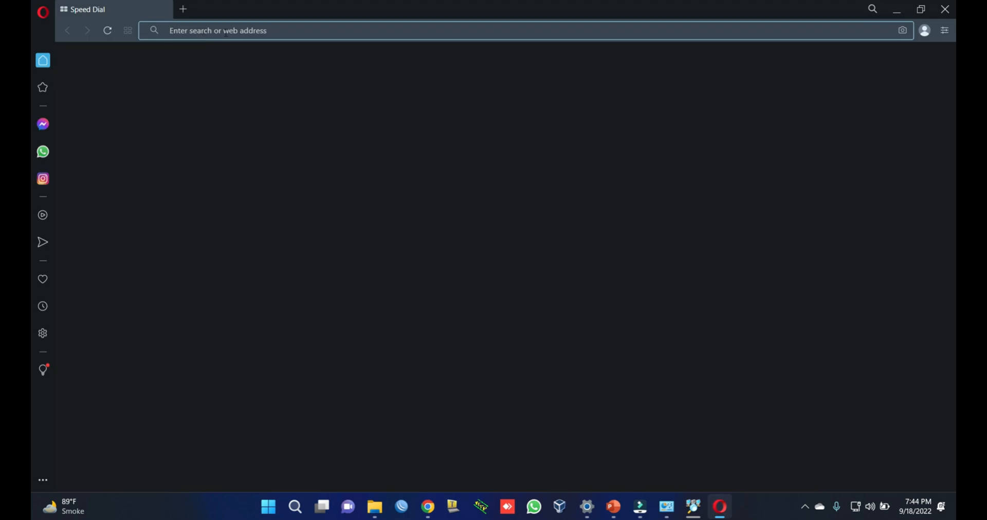
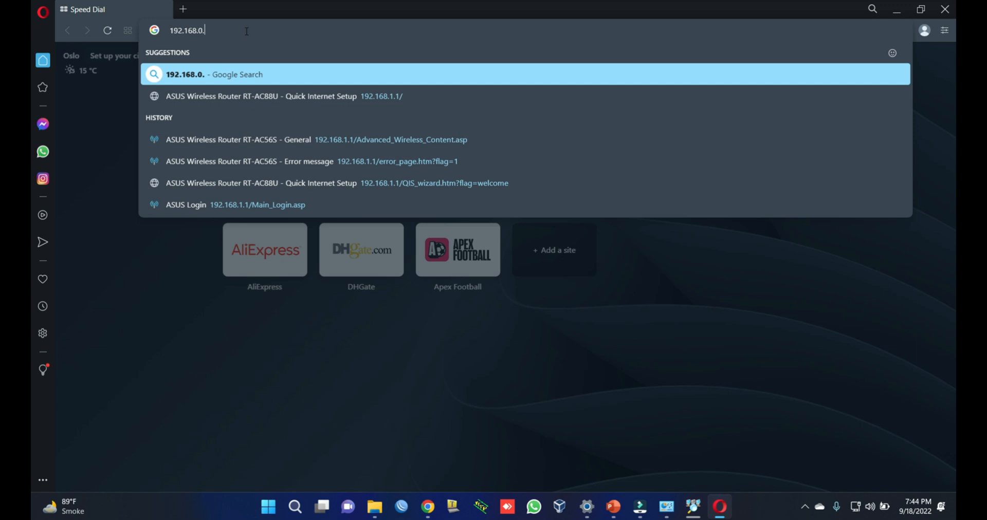
Step: Load 192.168.0.251 in Opera and sign in with the access point's username and password
key("Return")
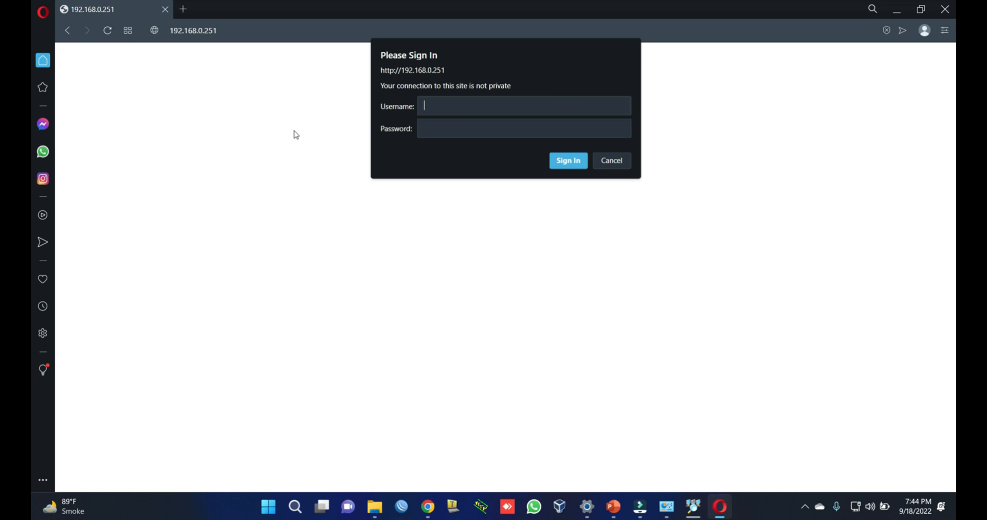
key("Tab")
key("Return")
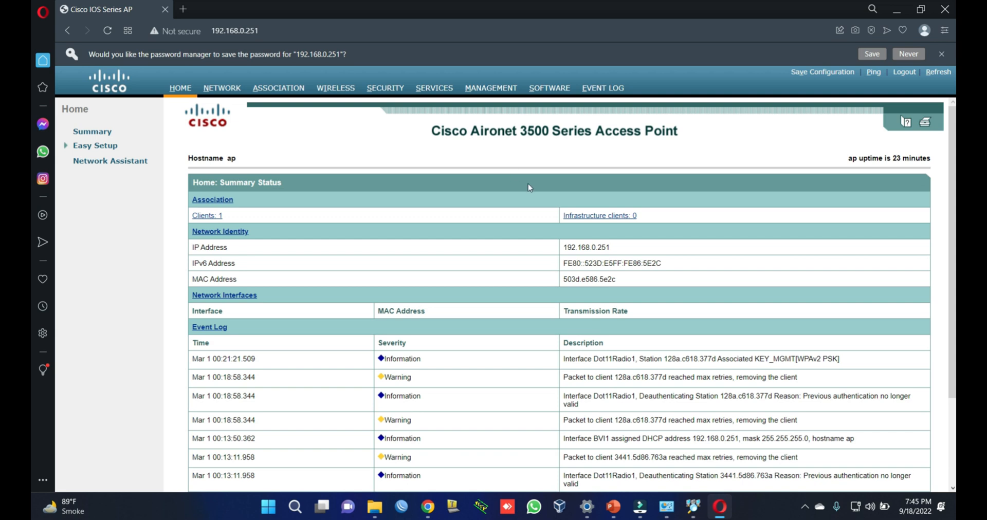
Step: Go to SECURITY > SSID Manager, showing the existing SSID CISCO_AP
left_click(383, 90)
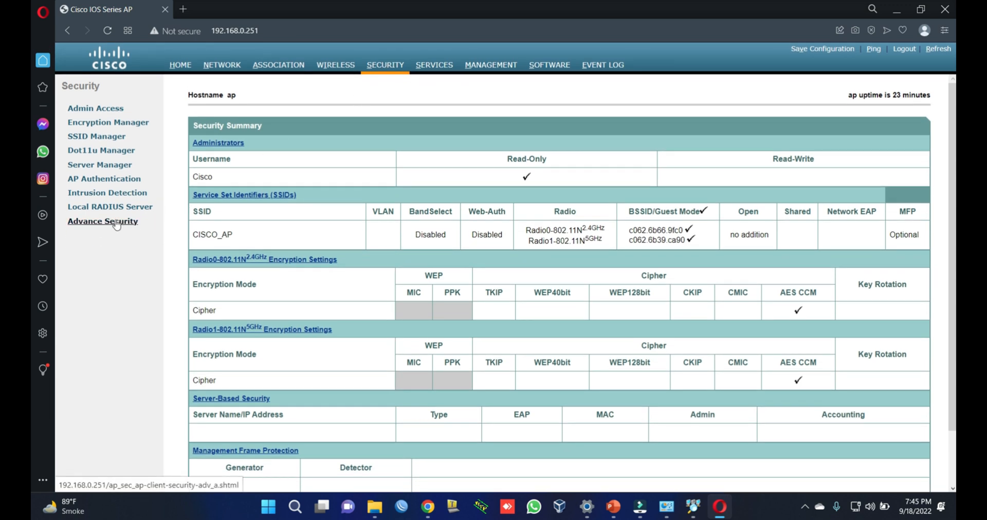
left_click(81, 138)
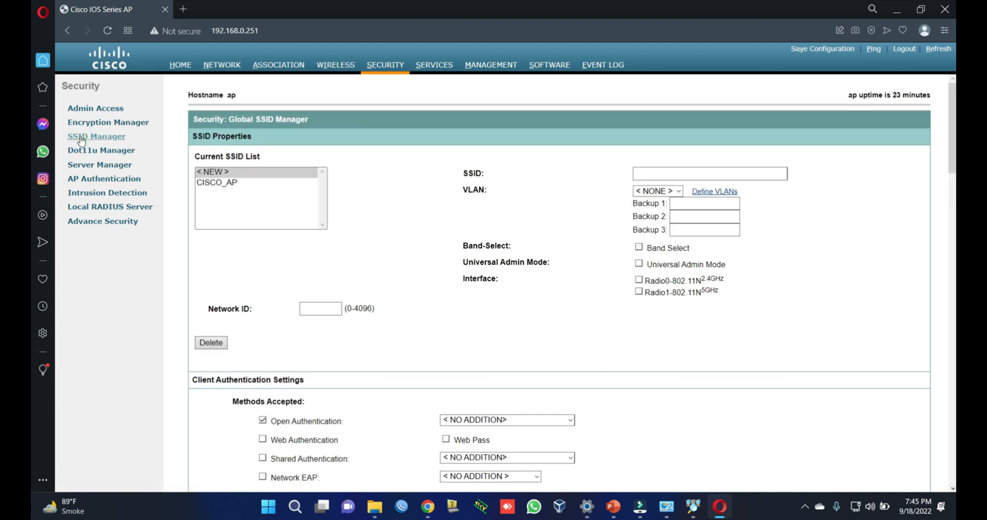
Step: Add local user 'Admin' with a secret password and Read-Write capability, and apply it
left_click(101, 112)
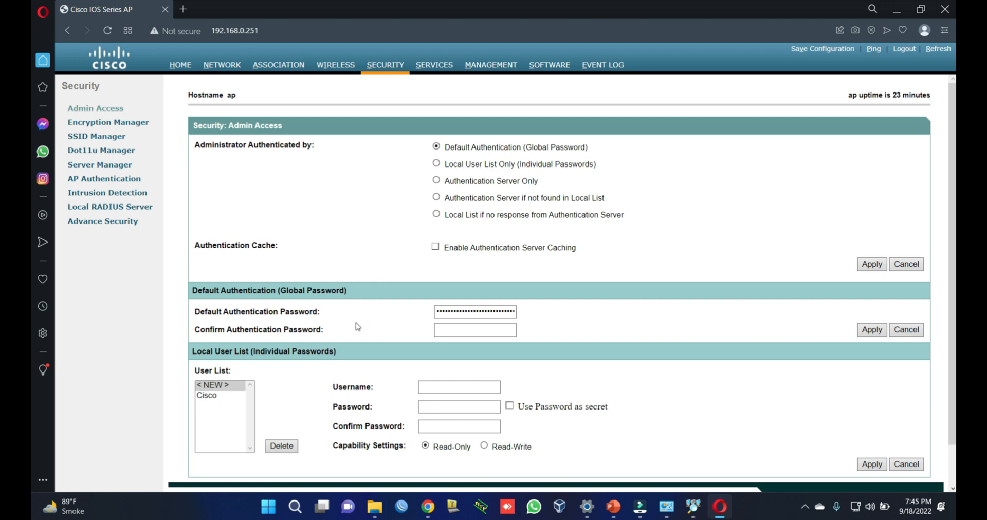
scroll(383, 352, "down", 2)
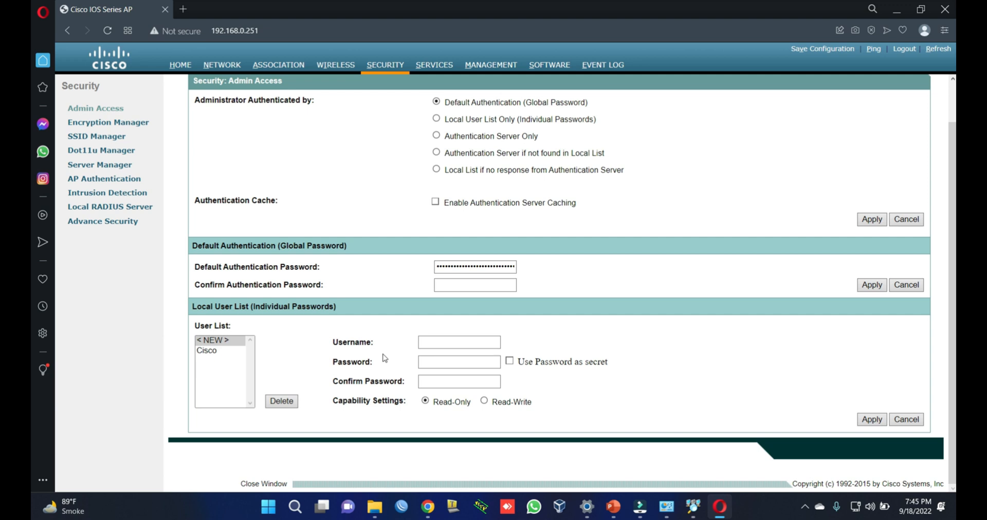
left_click(439, 341)
type("Admin")
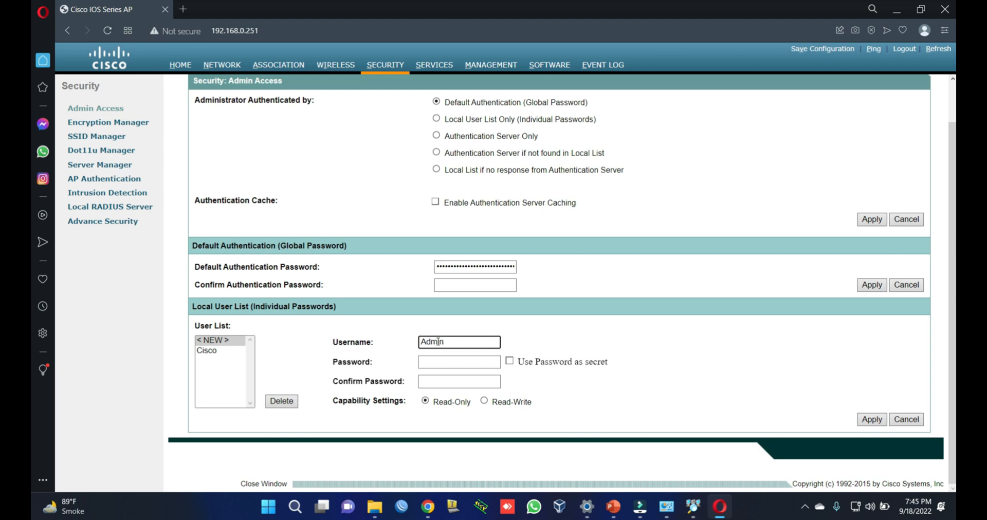
key("Tab")
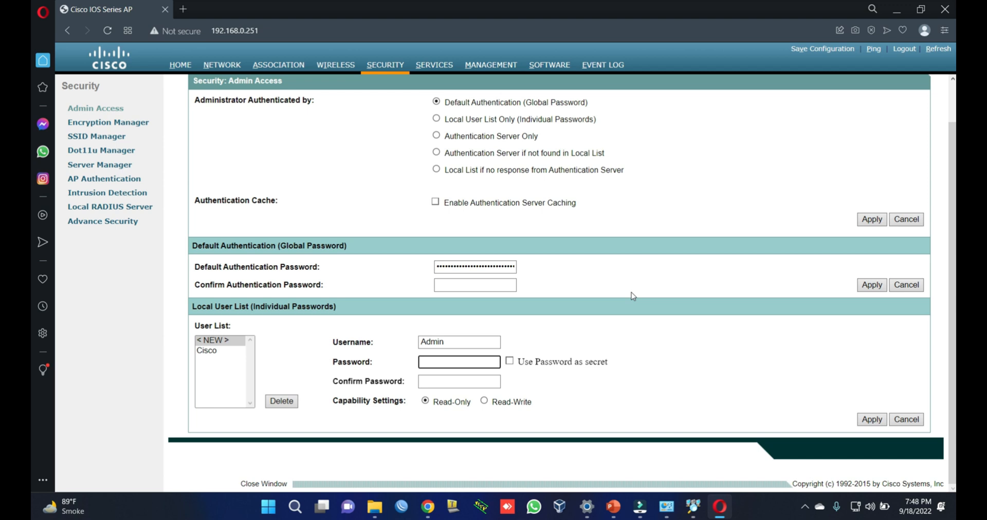
type("••••••")
left_click(510, 362)
left_click(455, 384)
type("••••••")
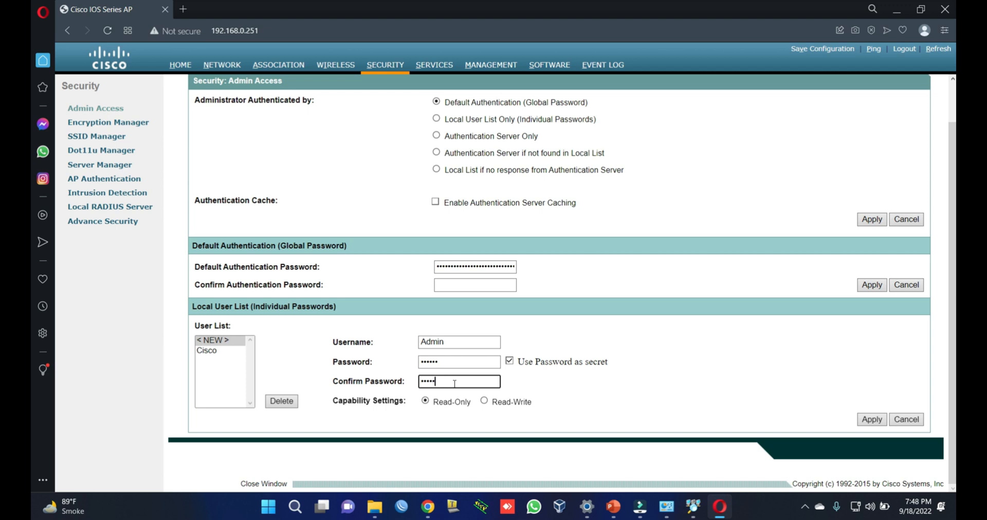
left_click(485, 402)
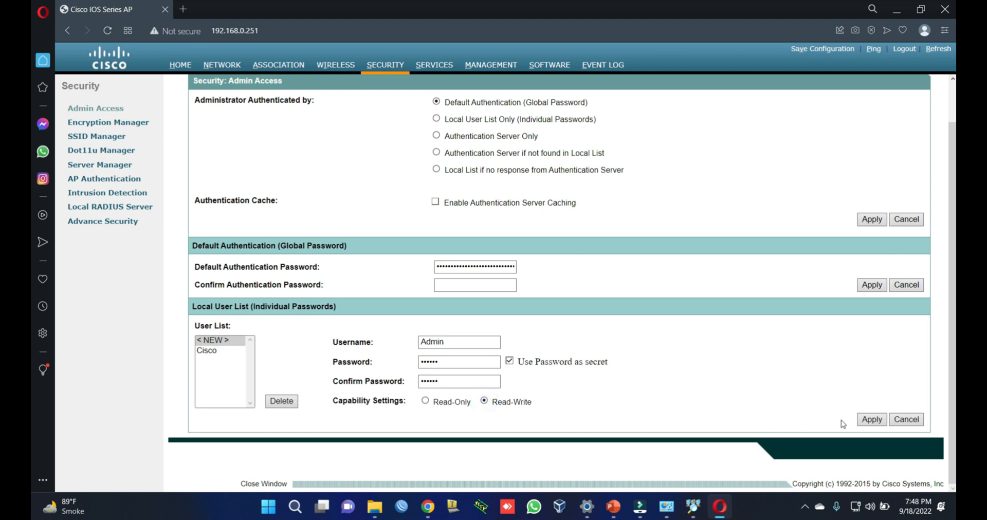
left_click(873, 419)
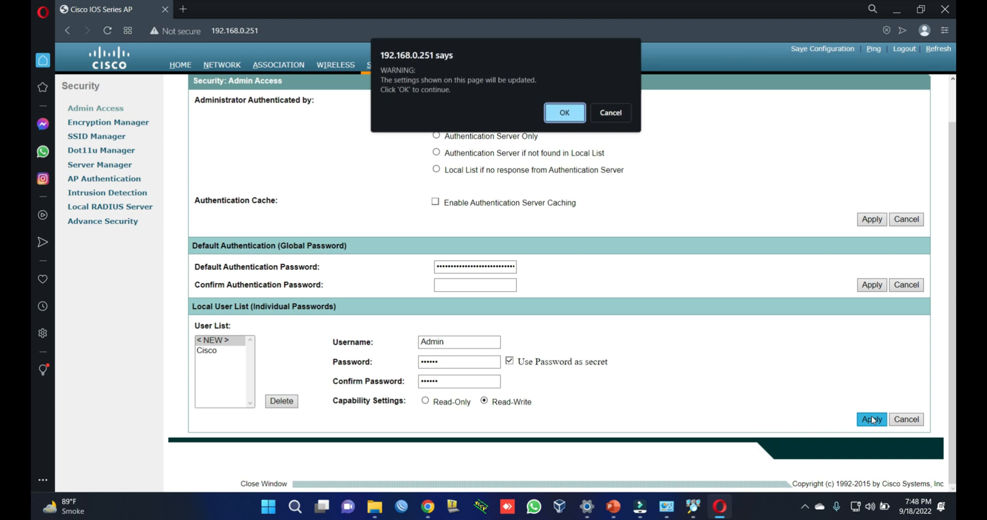
left_click(565, 112)
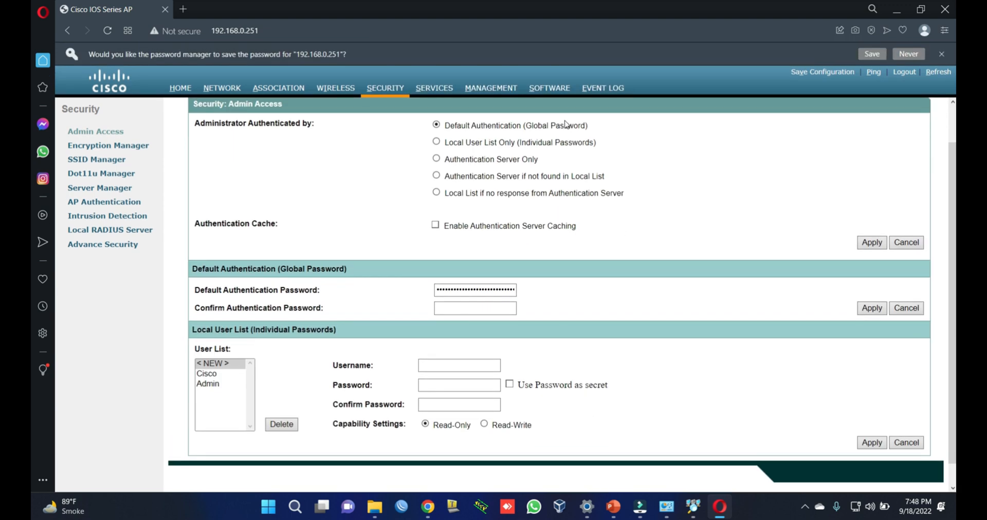
Step: Set administrator authentication to Local User List Only (Individual Passwords) and accept both warnings
left_click(209, 386)
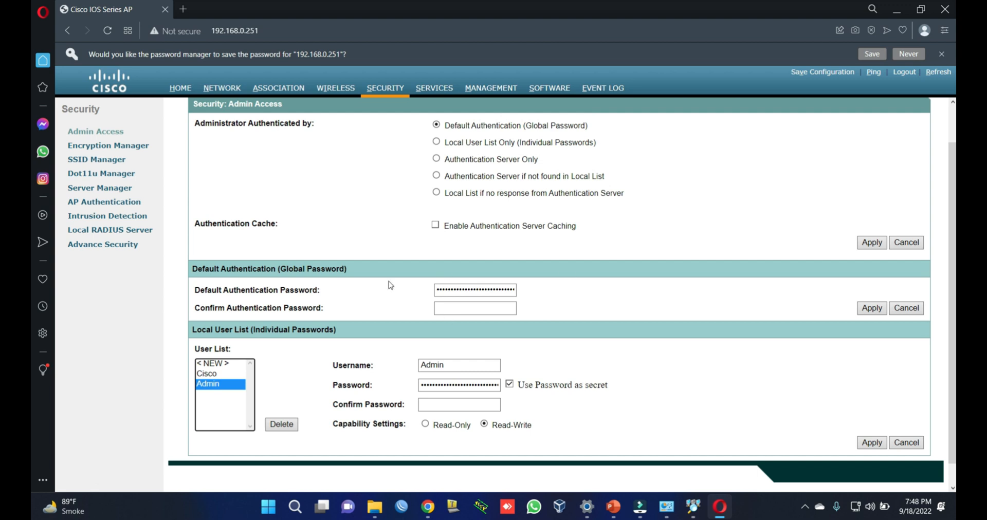
left_click_drag(197, 123, 327, 135)
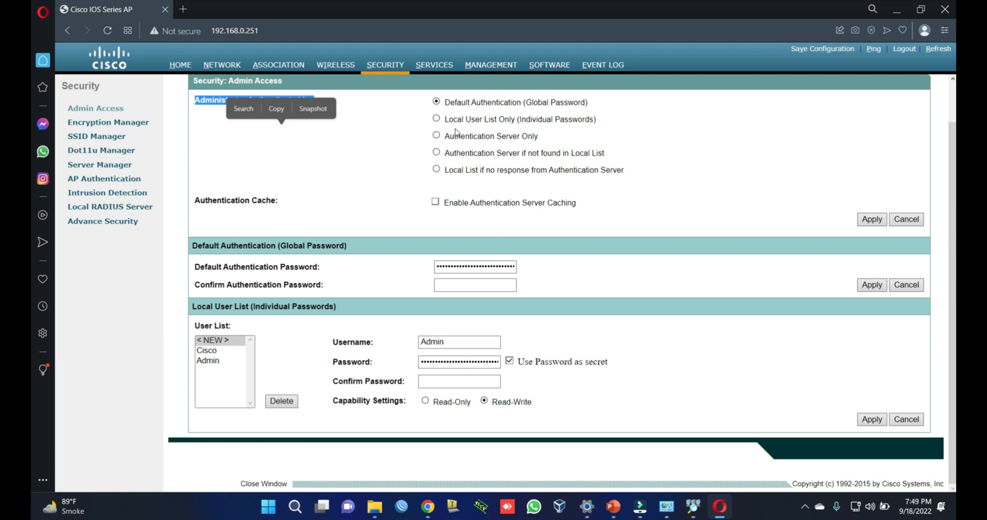
left_click(436, 119)
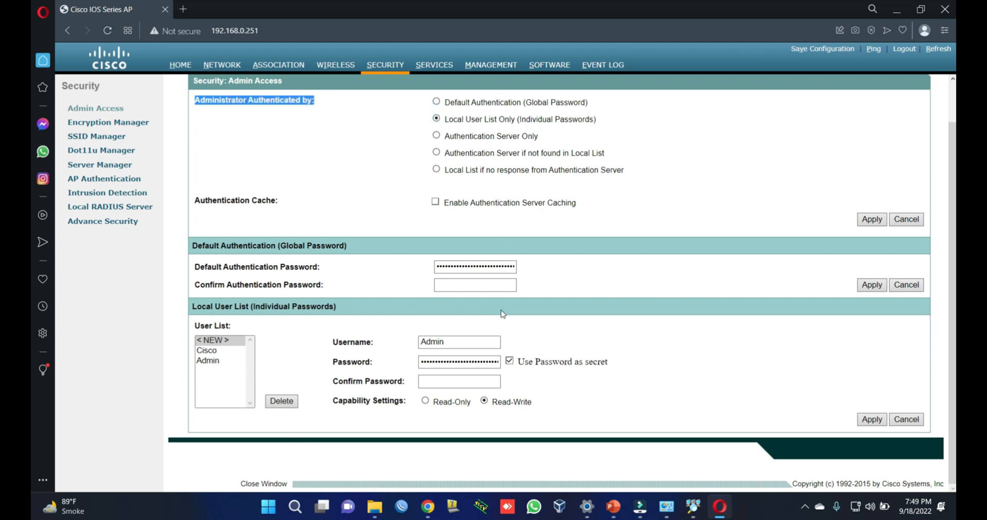
left_click(873, 221)
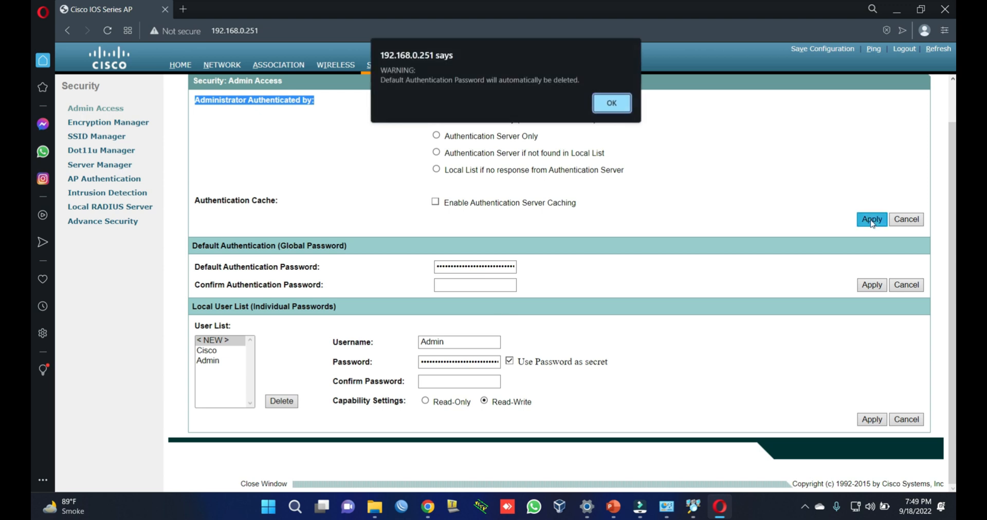
left_click(612, 103)
left_click(617, 107)
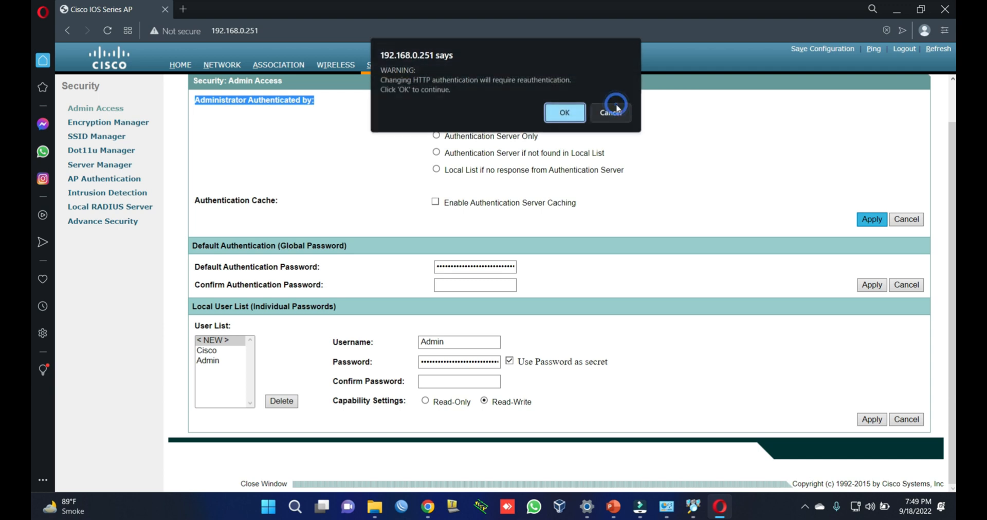
left_click(568, 117)
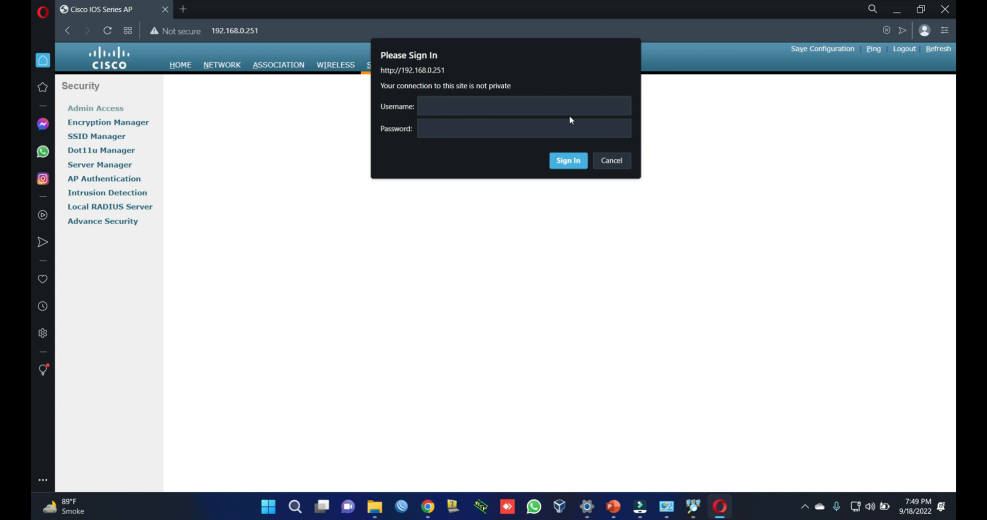
Step: Sign in with the new admin account's username and password, retrying after the first failed attempt
key("Tab")
key("Return")
key("Tab")
key("Return")
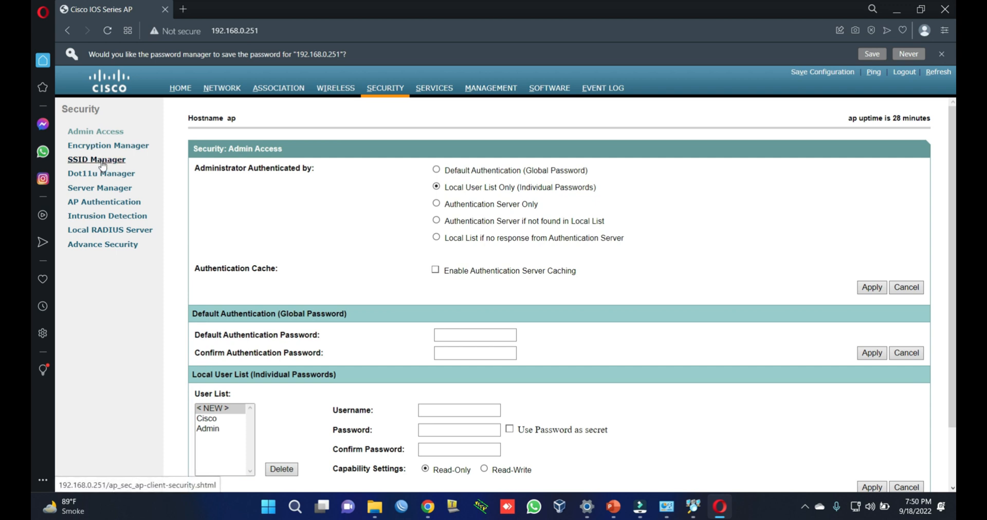
Step: In SSID Manager, load CISCO_AP from the Current SSID List and rename its SSID to ITCHAMPX-AP
left_click(103, 163)
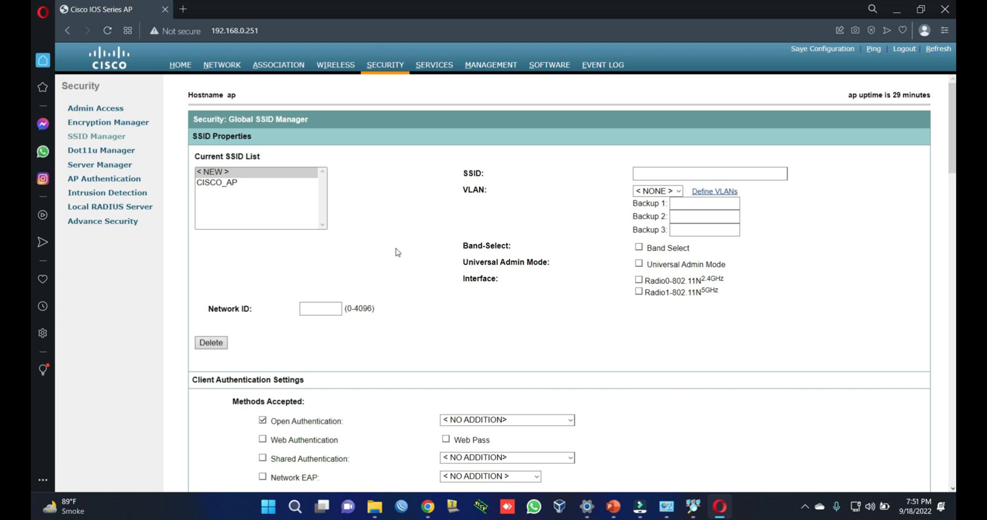
left_click(220, 184)
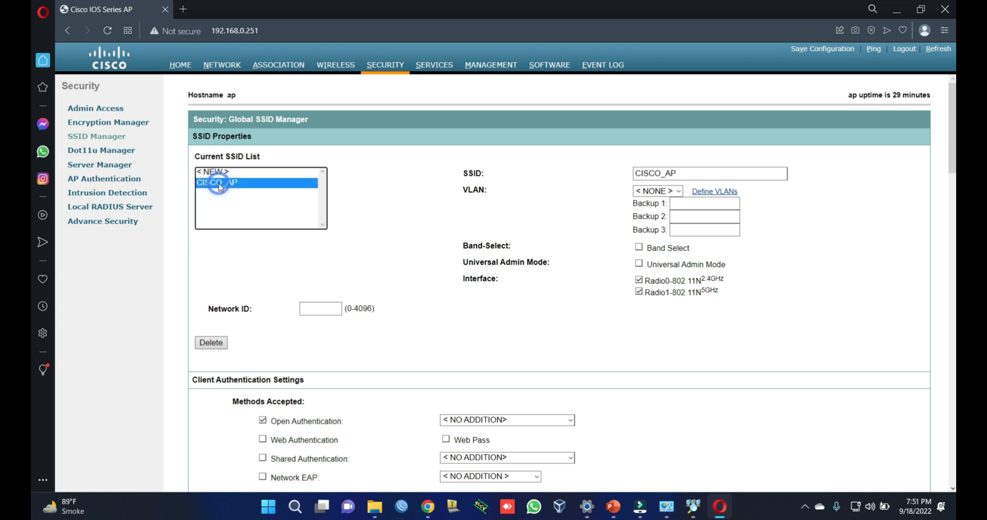
left_click(698, 174)
key("BackSpace")
key("BackSpace")
key("BackSpace")
key("BackSpace")
key("BackSpace")
key("BackSpace")
key("BackSpace")
key("BackSpace")
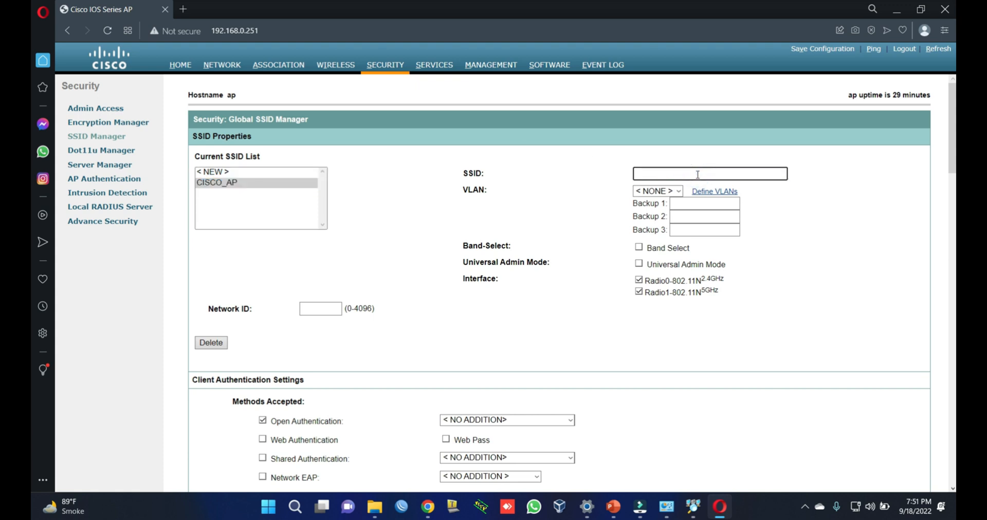
key("Caps_Lock")
type("ITCHAMPX-AP")
Step: Enter a new WPA pre-shared key under Client Authenticated Key Management
scroll(604, 327, "down", 1)
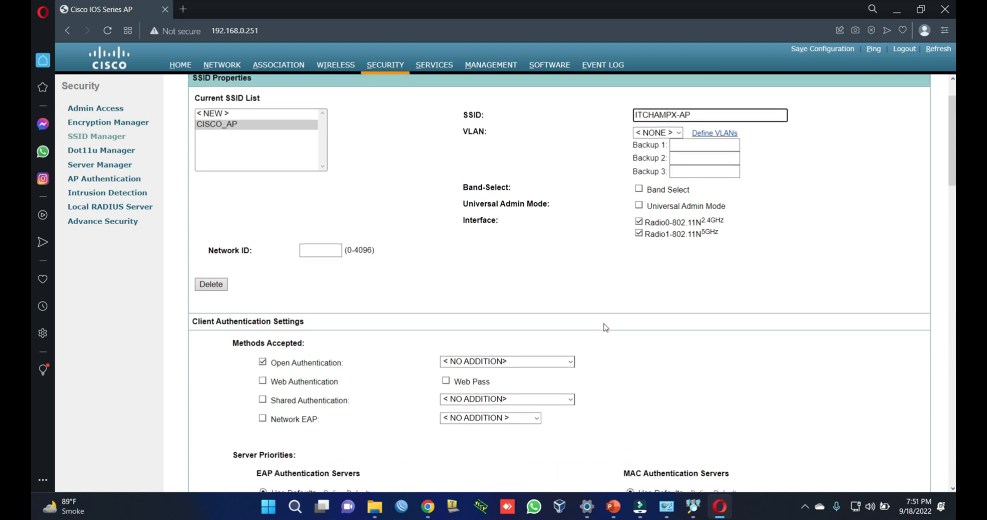
scroll(605, 328, "down", 4)
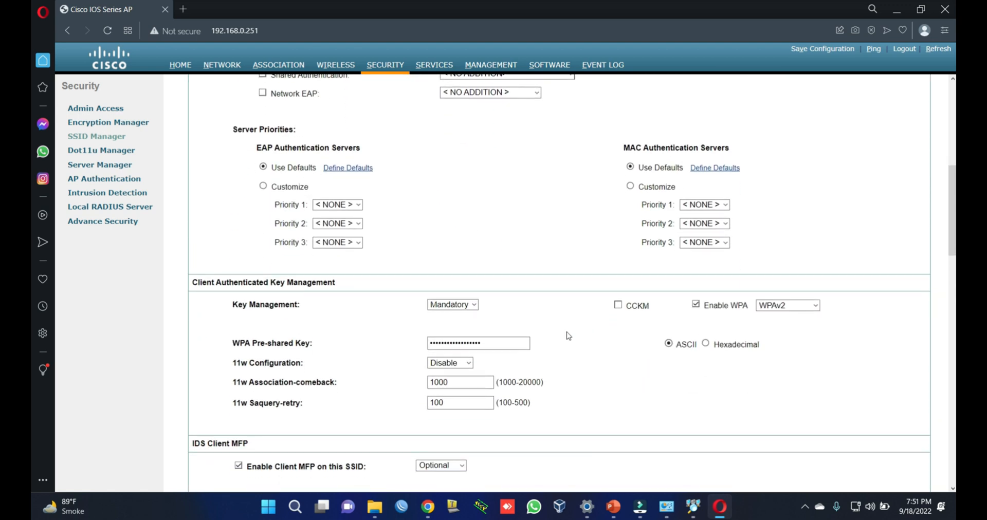
left_click(518, 343)
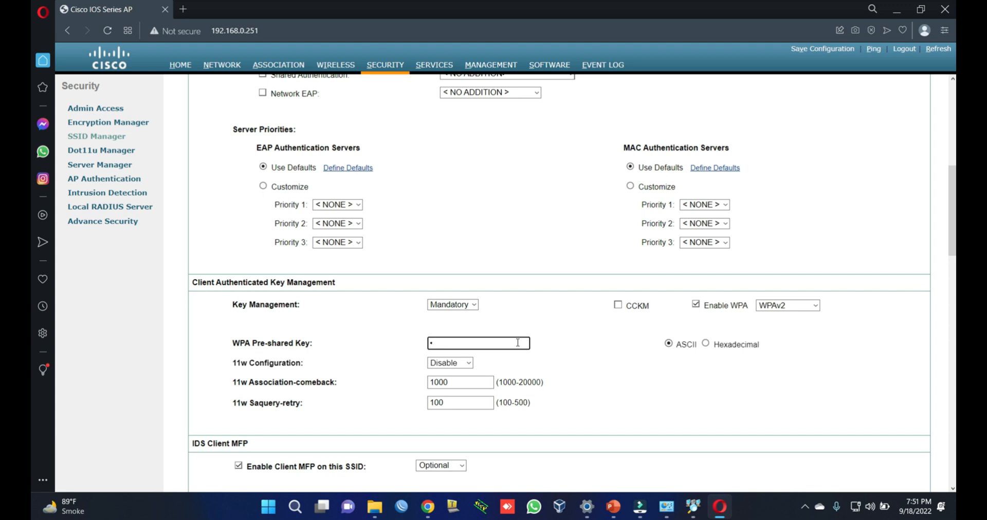
left_click_drag(312, 344, 231, 347)
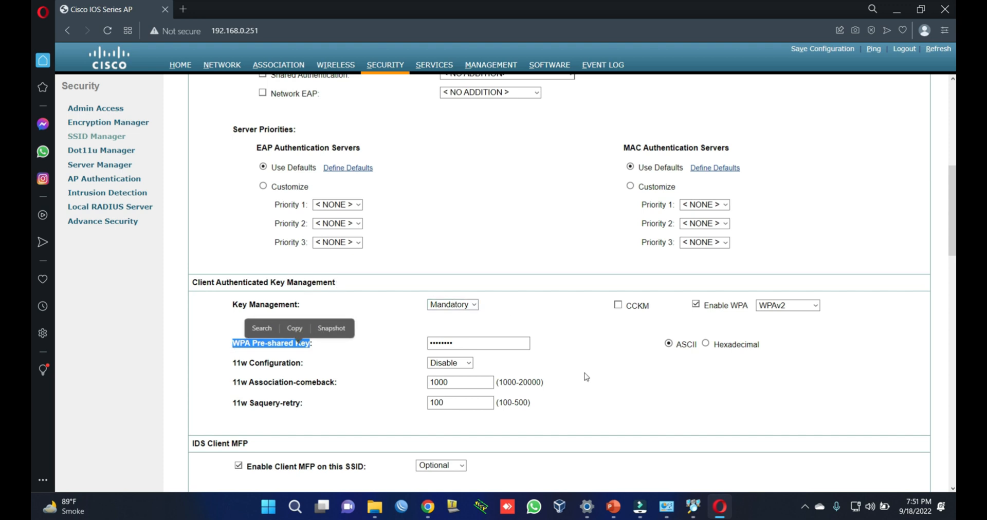
Step: Apply the ITCHAMPX-AP SSID changes and accept the settings-update warning
scroll(586, 377, "down", 3)
scroll(586, 377, "down", 8)
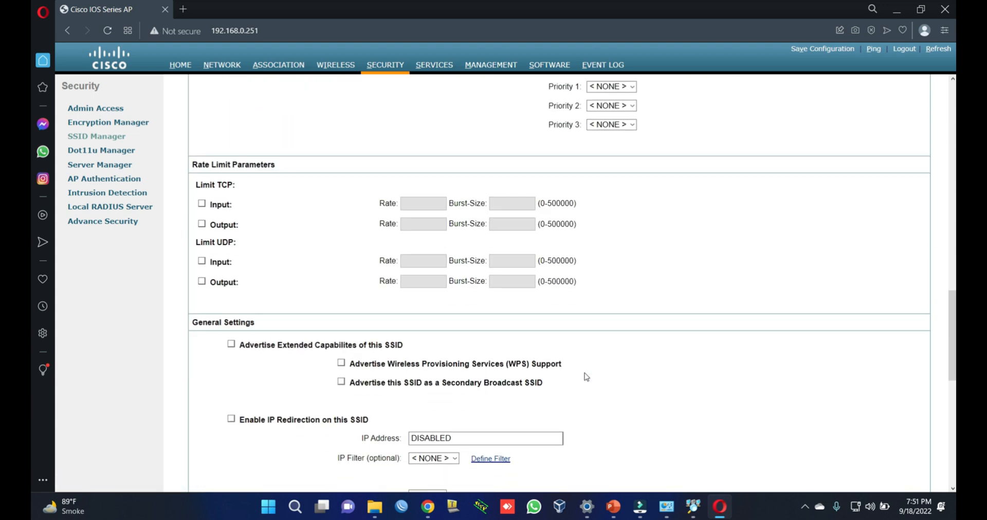
scroll(587, 377, "down", 6)
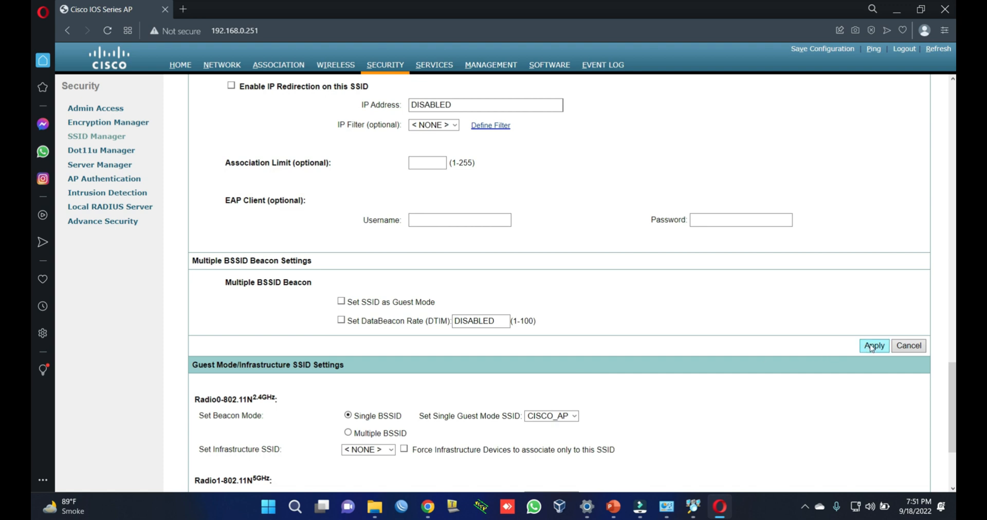
left_click(873, 348)
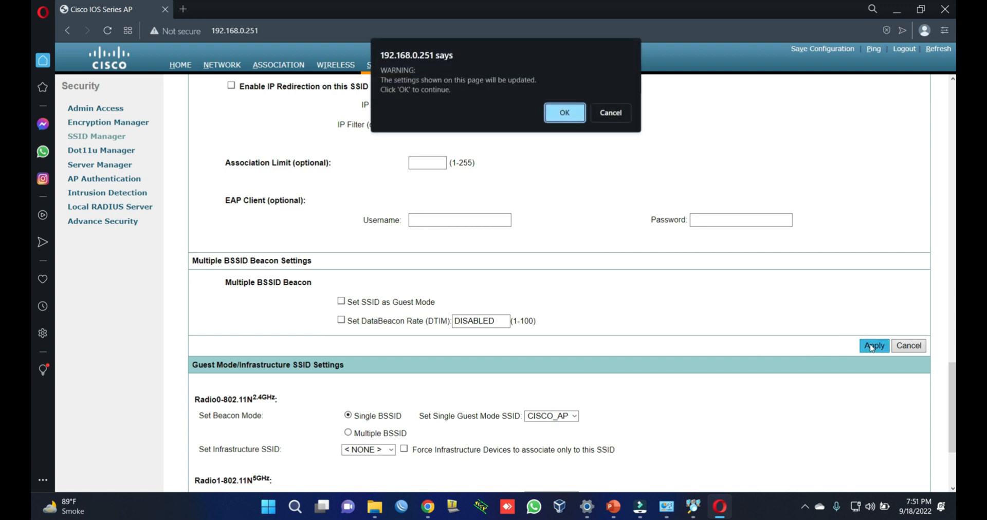
left_click(566, 113)
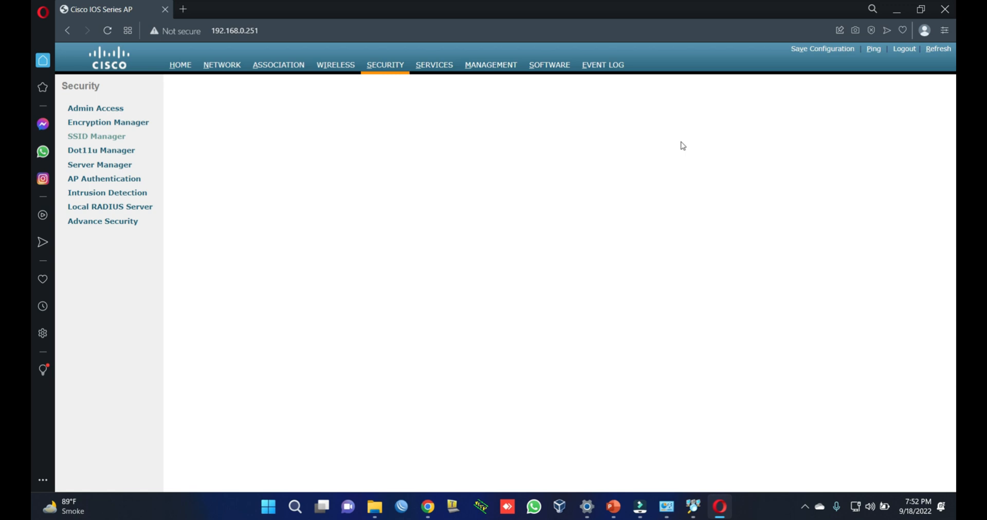
Step: Toggle Wi-Fi off and back on in quick settings to refresh the network list, then close it
left_click(870, 507)
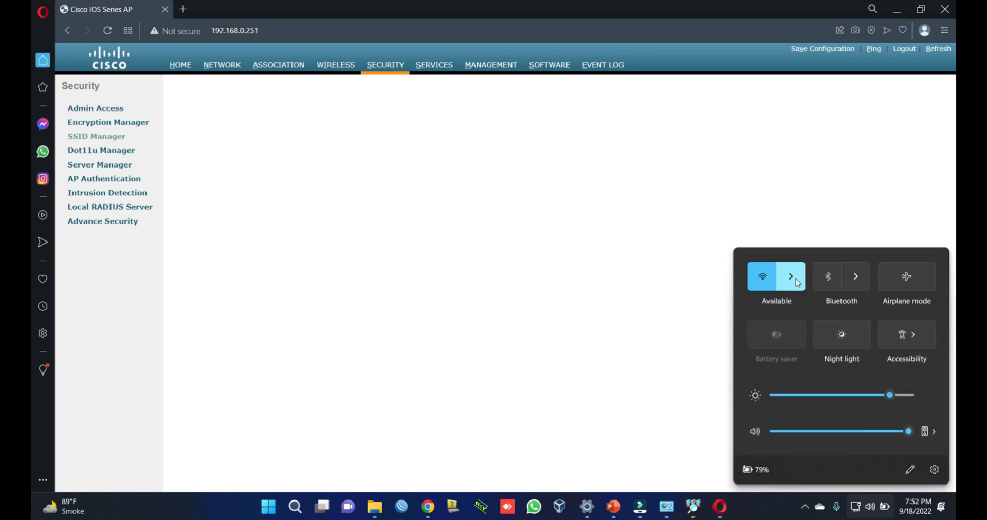
left_click(795, 278)
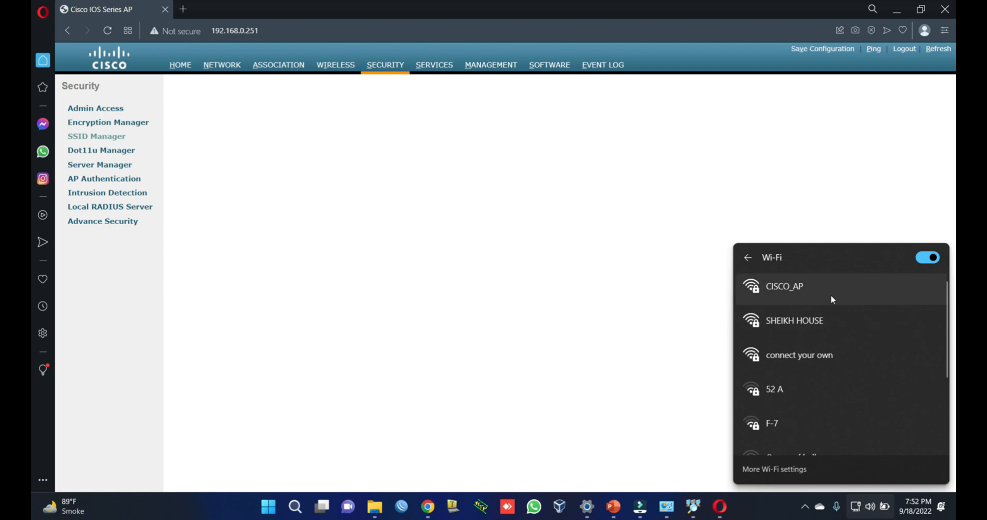
left_click(926, 259)
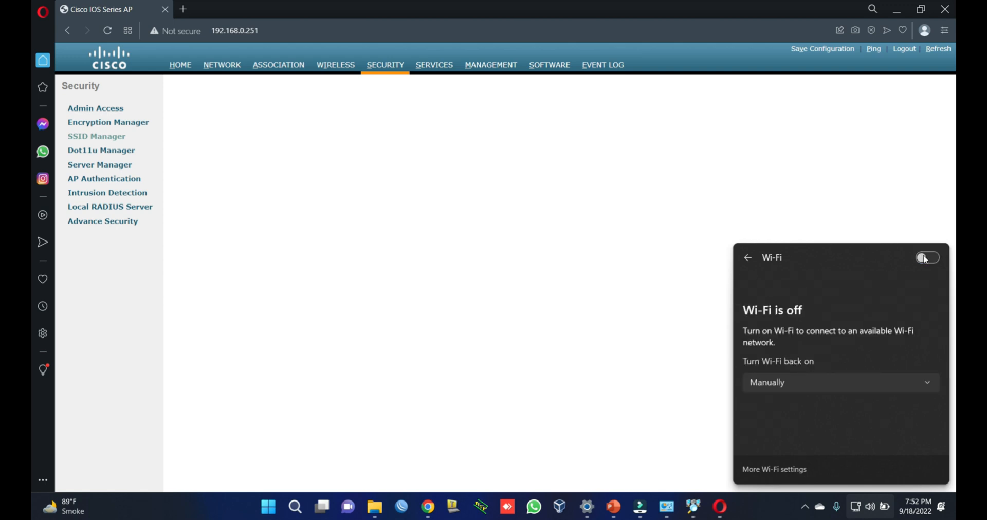
left_click(933, 258)
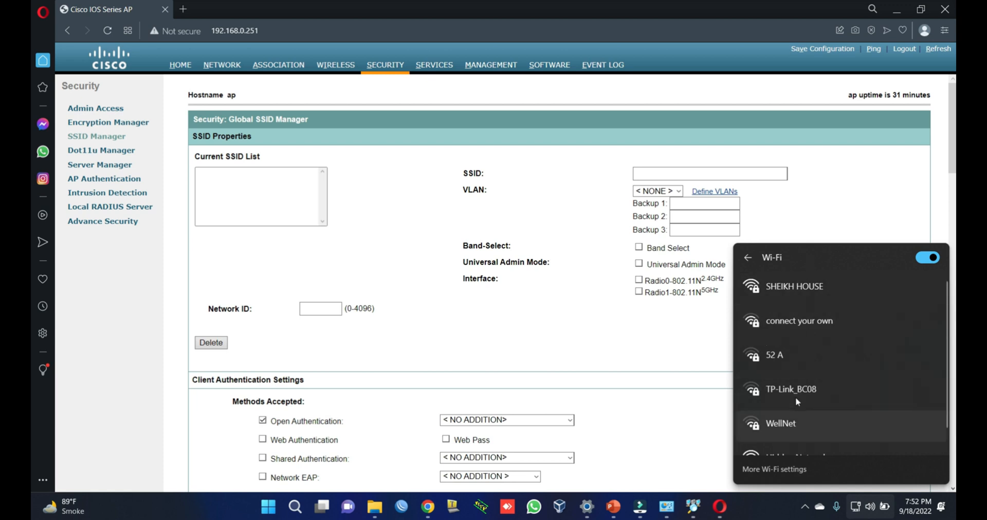
left_click(611, 329)
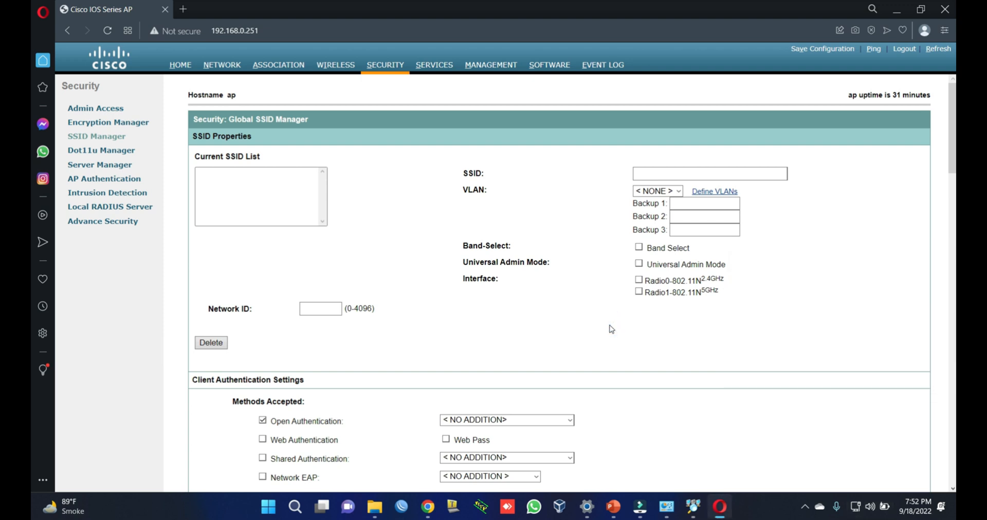
Step: Scroll the SSID Manager down to the Guest Mode/Infrastructure SSID Settings for both radios
scroll(692, 369, "down", 5)
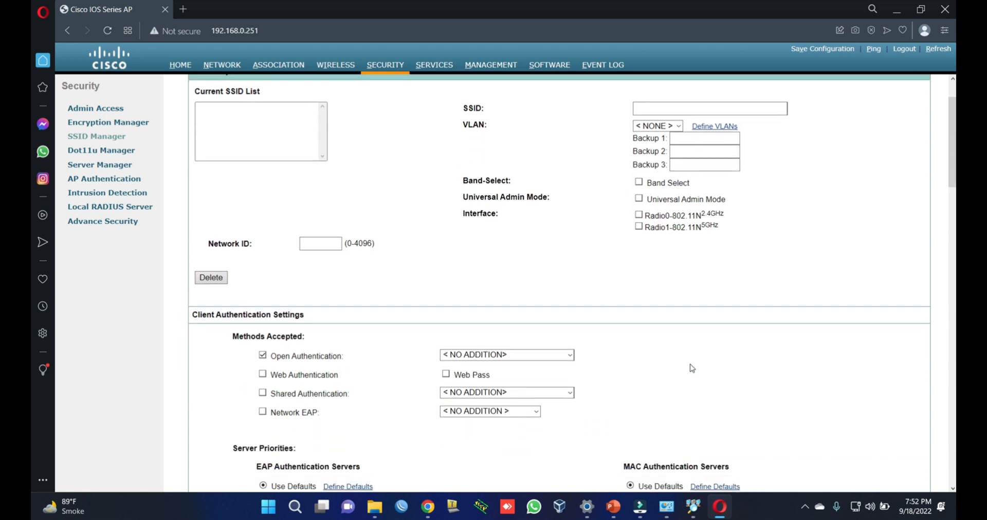
scroll(692, 368, "down", 14)
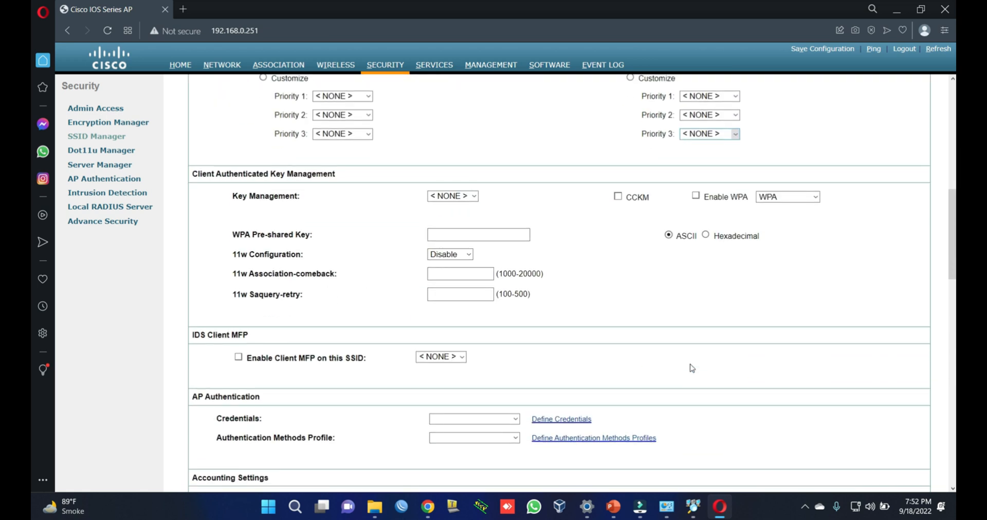
scroll(692, 368, "down", 10)
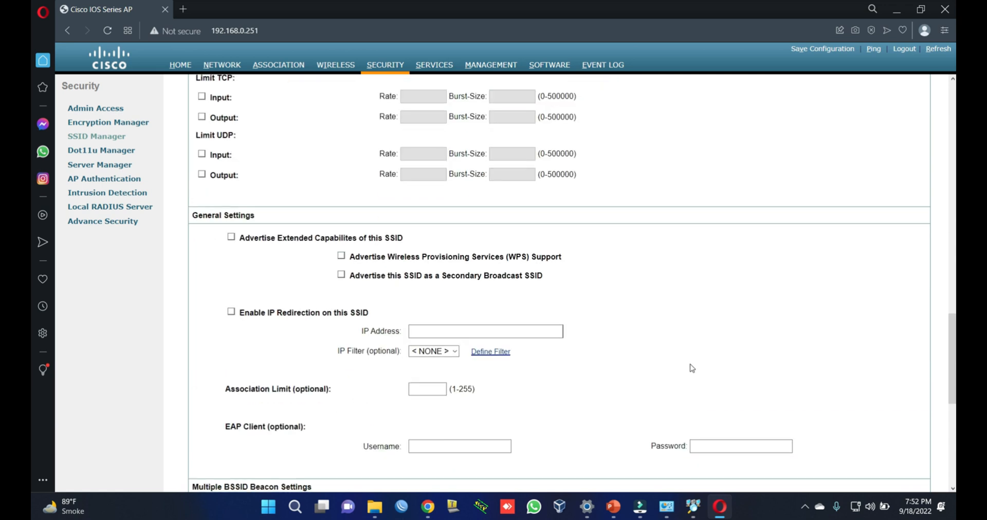
scroll(693, 369, "down", 1)
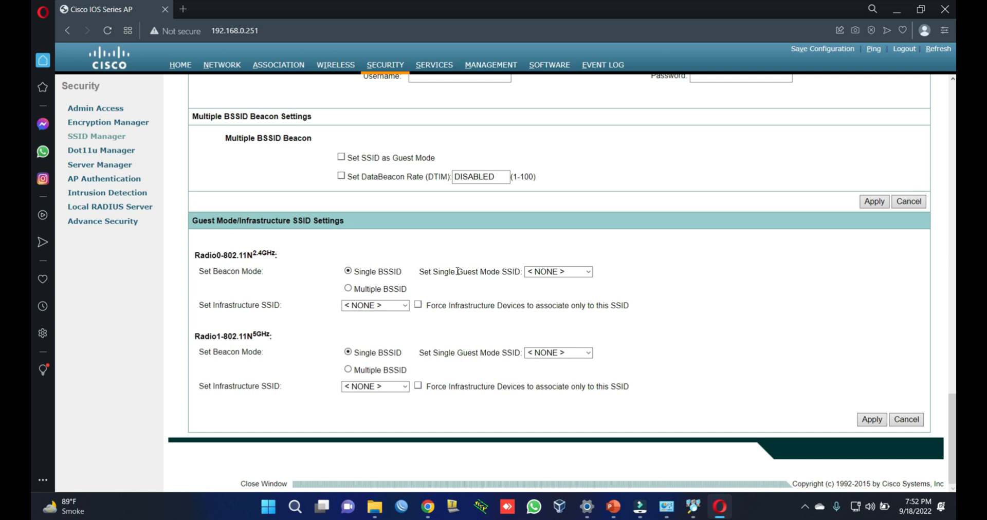
Step: Set ITCHAMPX-AP as the single guest-mode SSID on the 2.4GHz and 5GHz radios, then apply and confirm
left_click(588, 272)
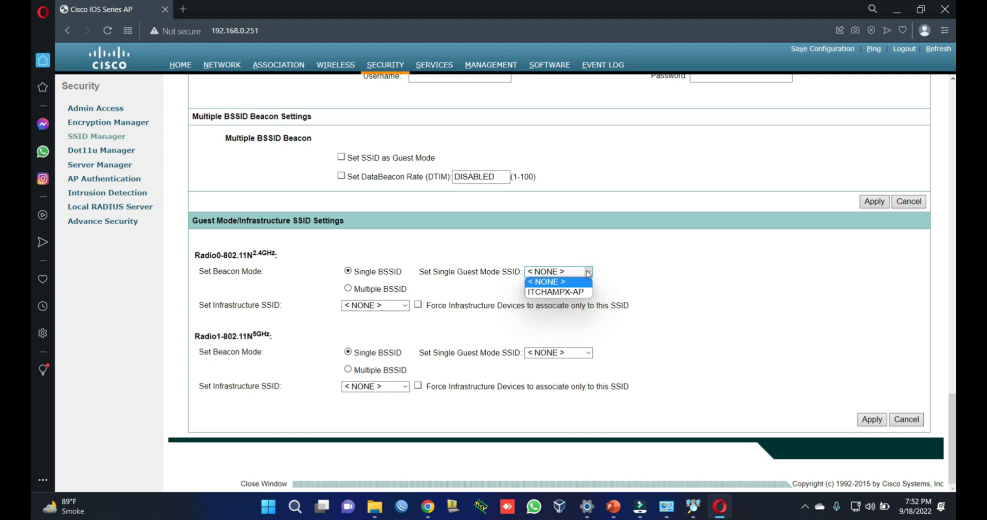
left_click(550, 293)
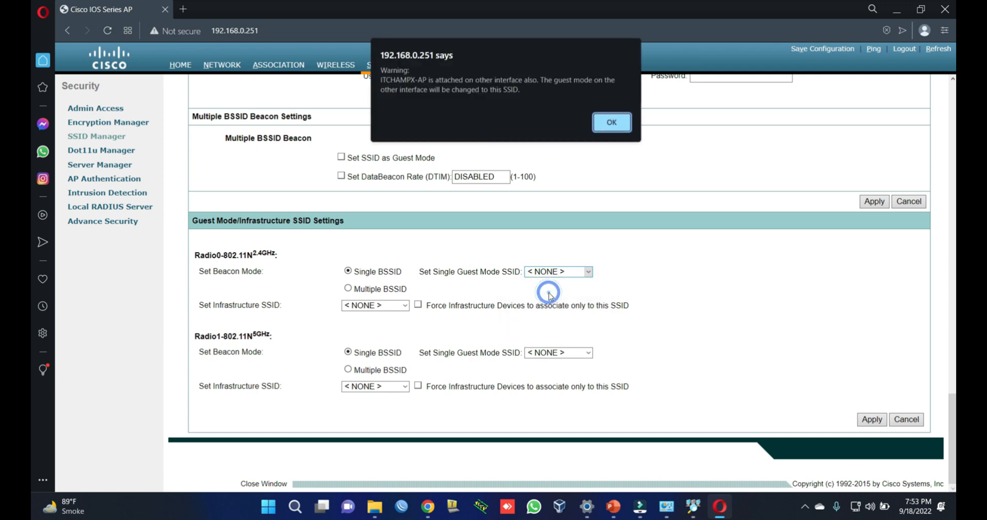
left_click(602, 124)
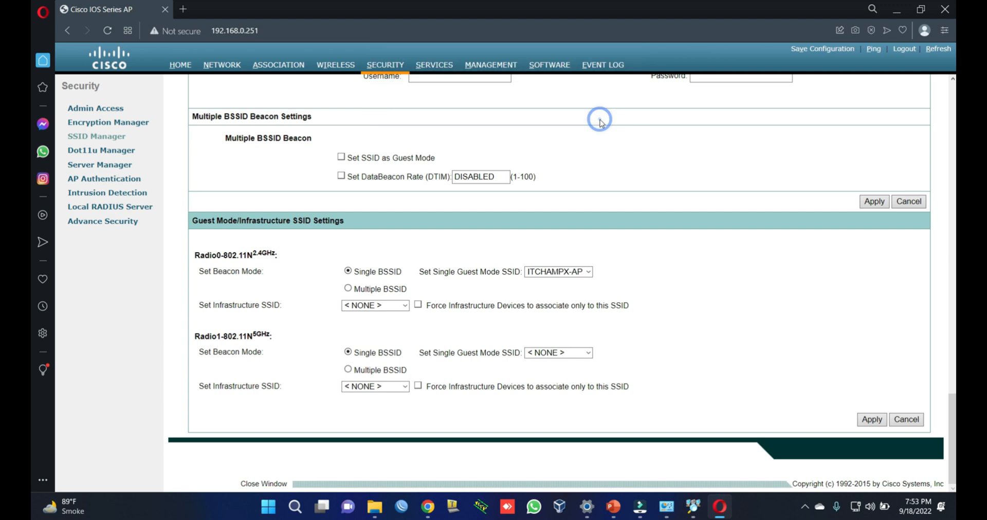
left_click(588, 354)
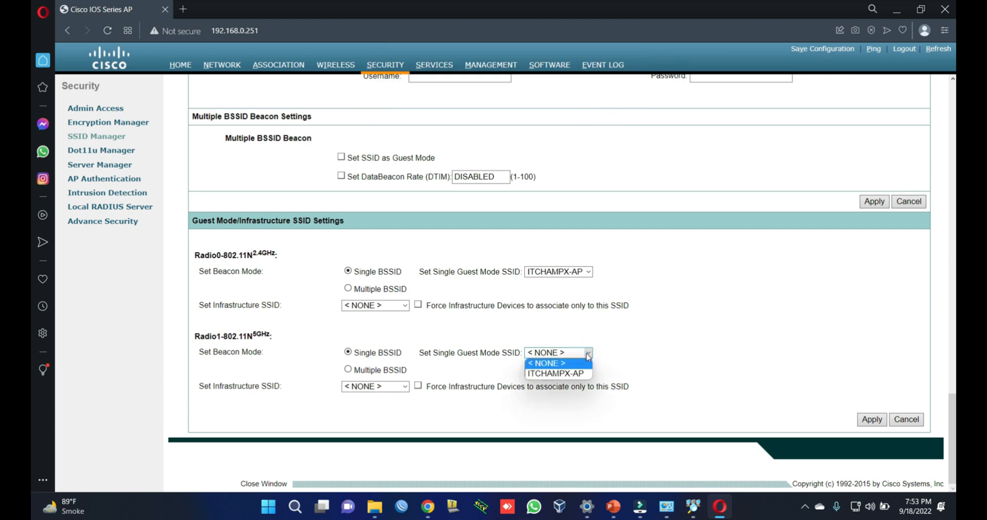
left_click(558, 375)
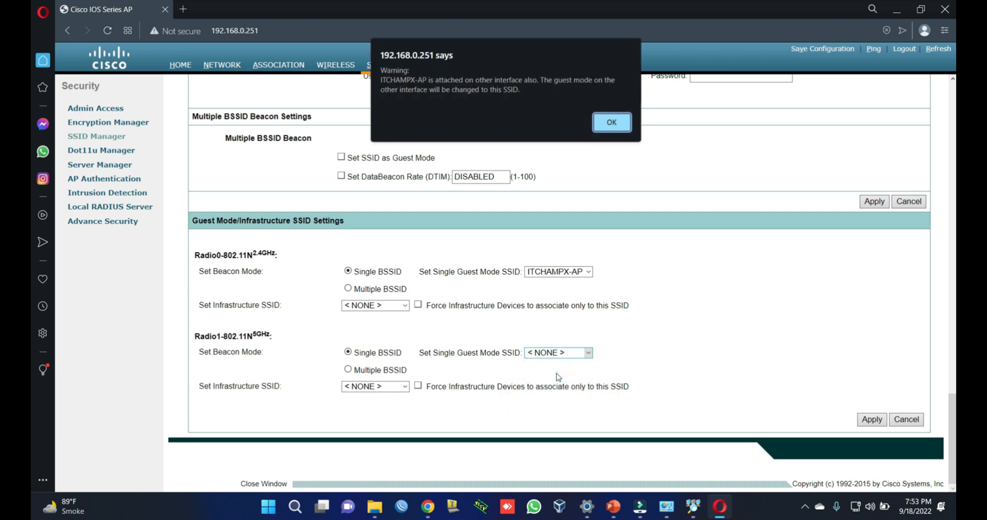
left_click(612, 123)
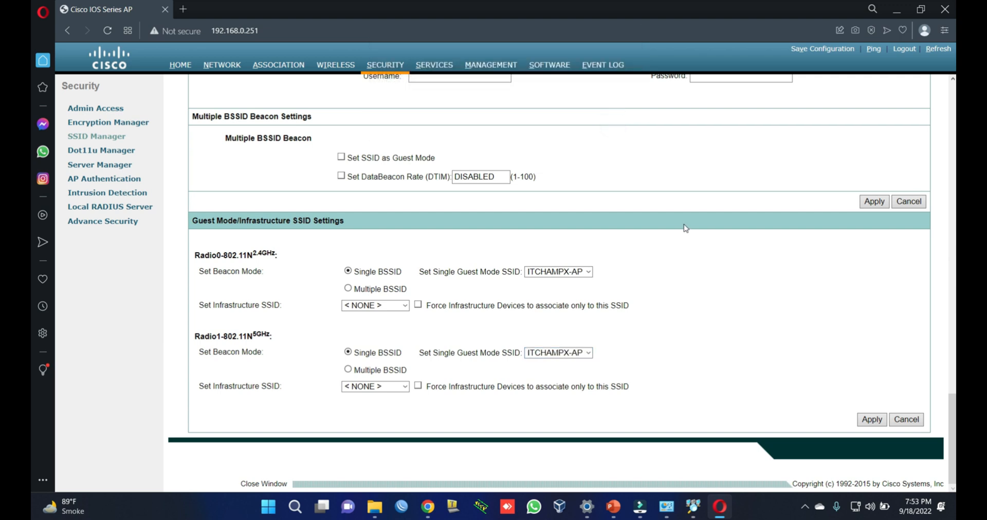
left_click(880, 421)
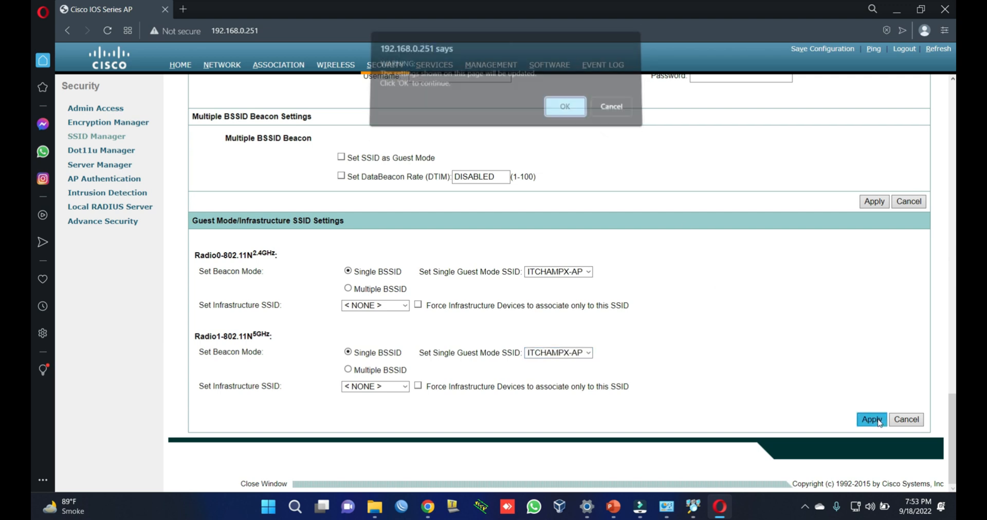
left_click(574, 109)
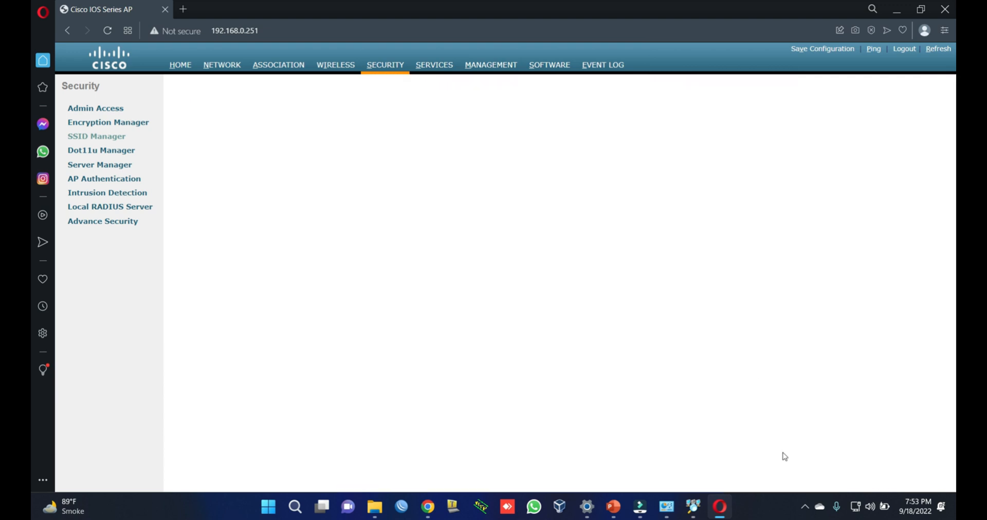
Step: Join the ITCHAMPX-AP Wi-Fi network from the tray flyout using its security key
left_click(861, 513)
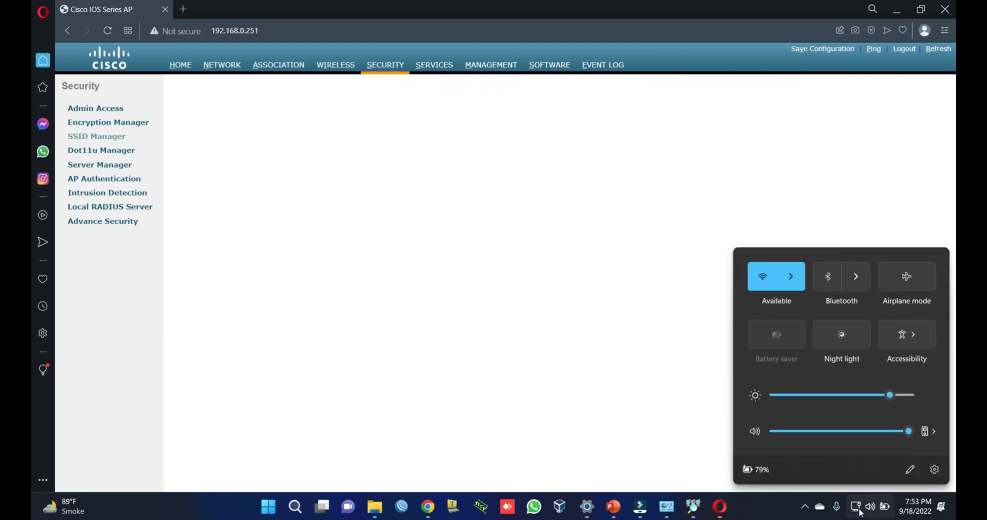
left_click(802, 284)
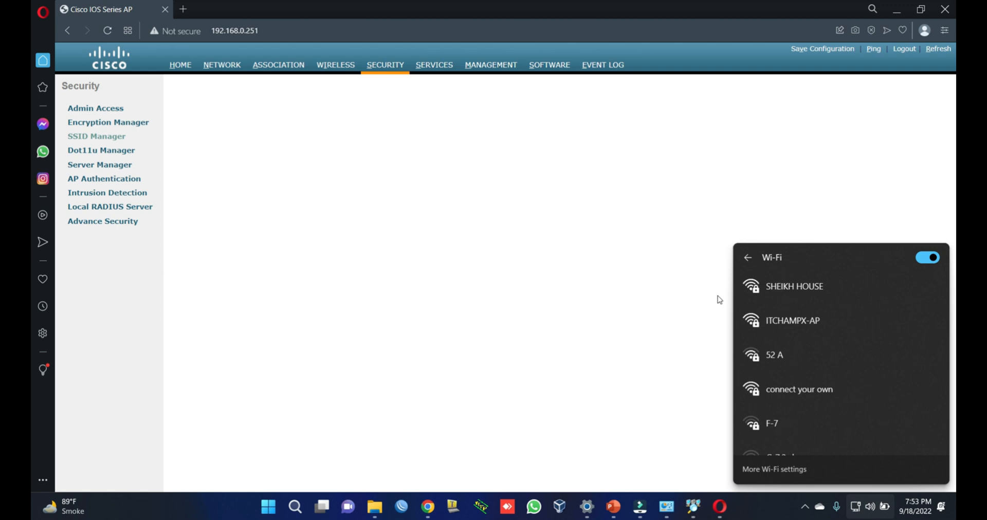
left_click(792, 321)
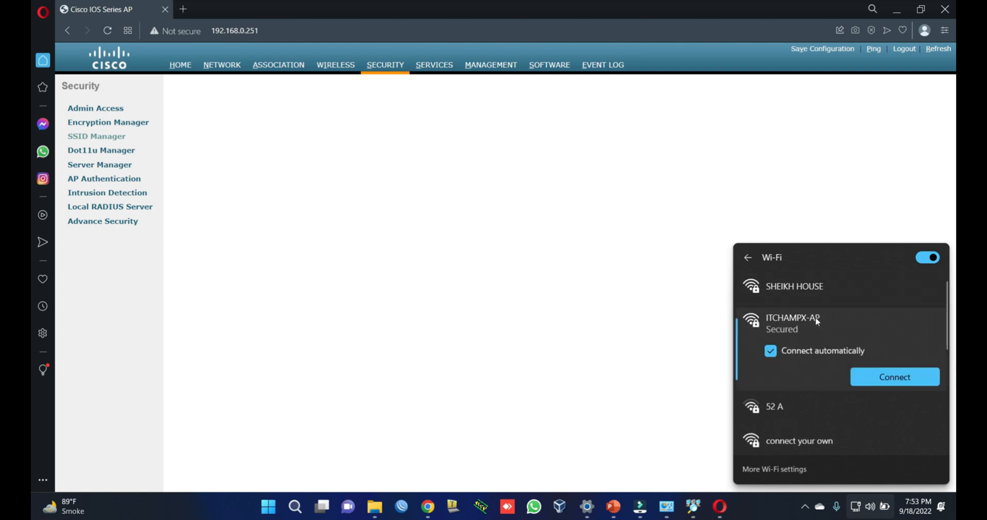
left_click(890, 381)
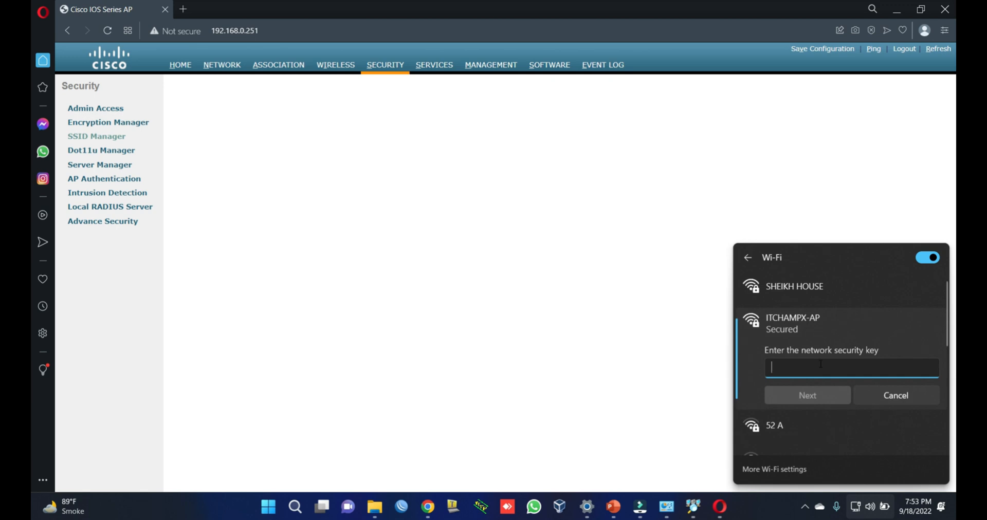
type("********")
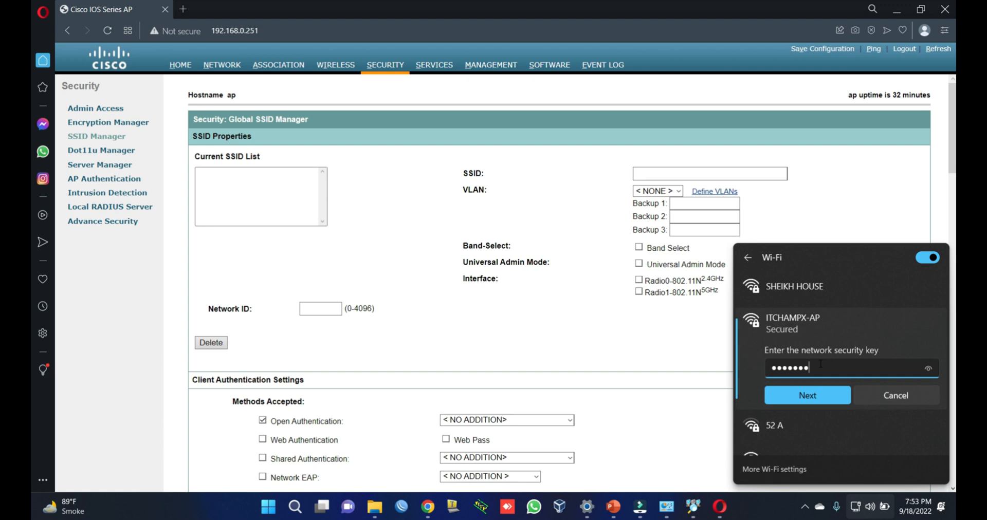
key("Return")
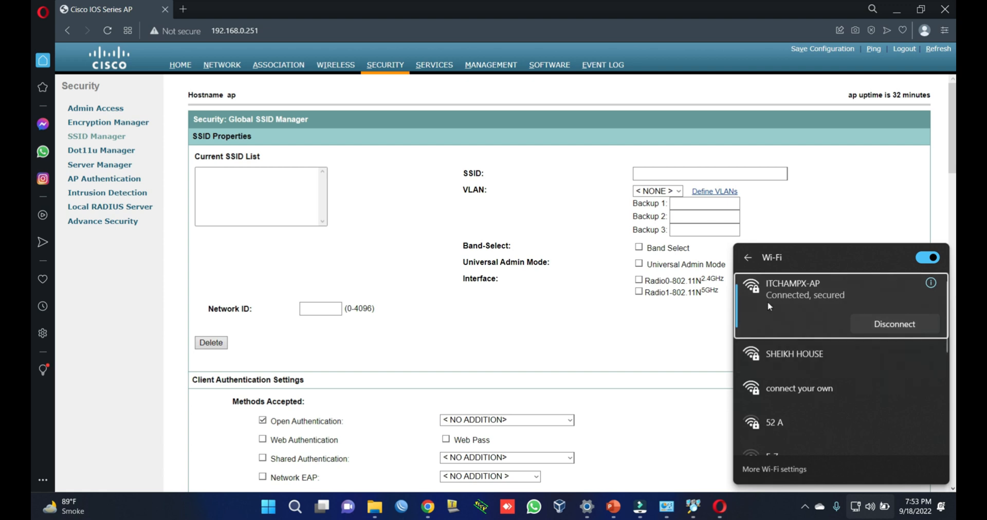
left_click(655, 336)
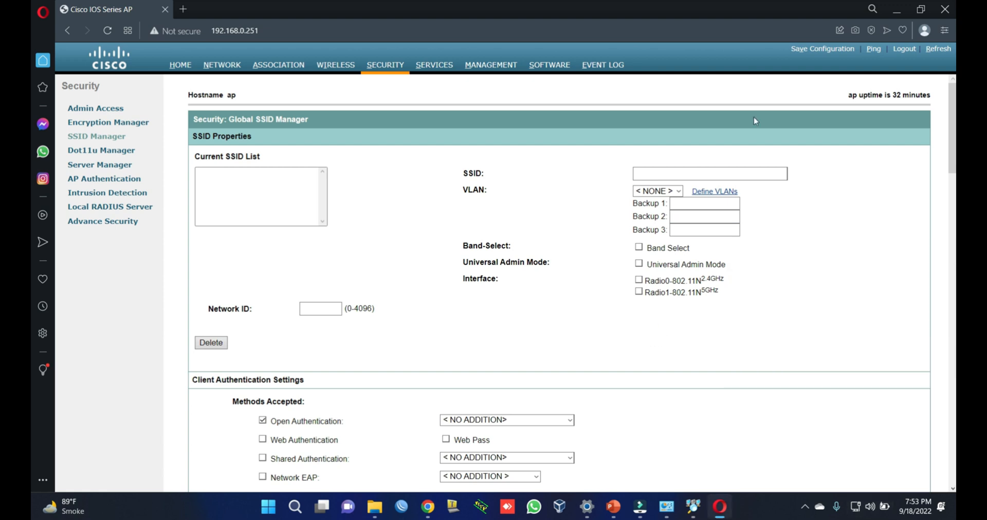
Step: Save the configuration to flash, confirm both alerts, and check ITCHAMPX-AP's settings in the SSID list
left_click(825, 54)
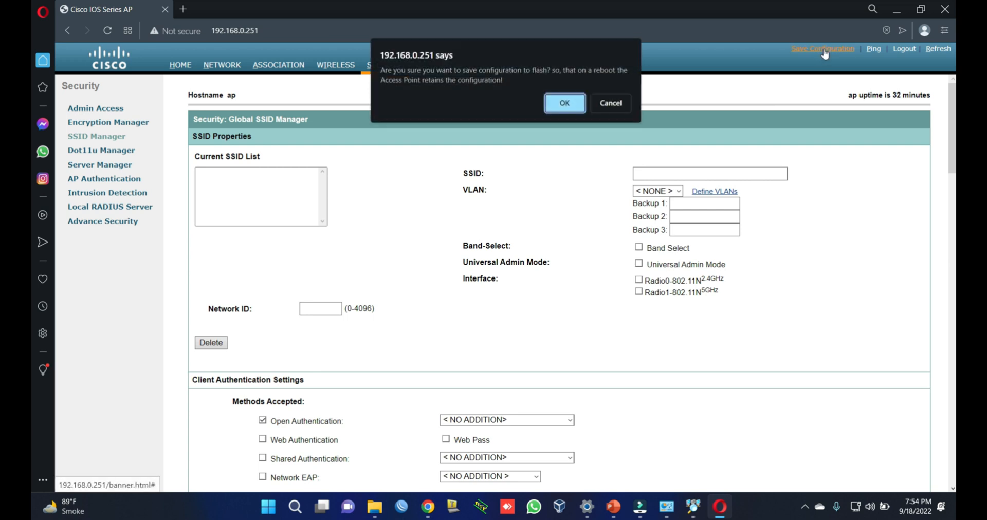
left_click(567, 101)
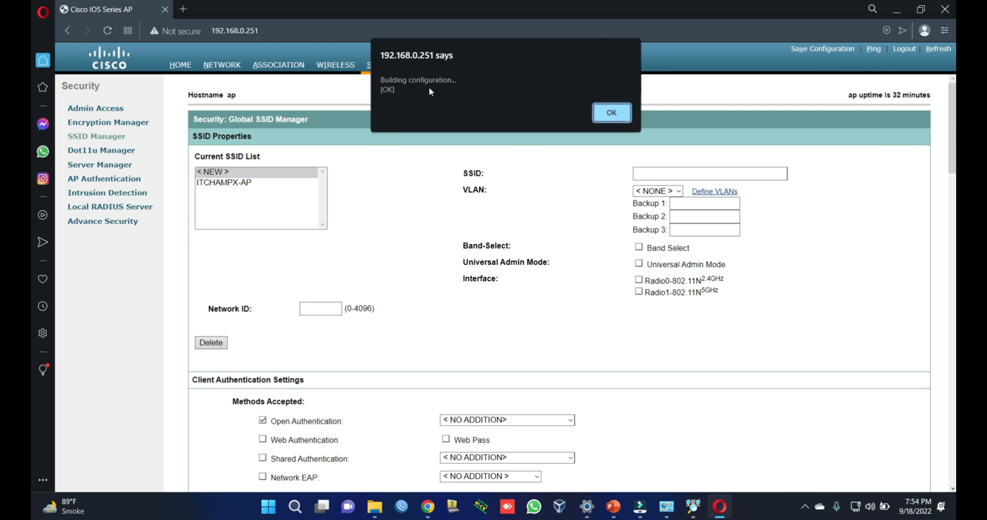
left_click(605, 114)
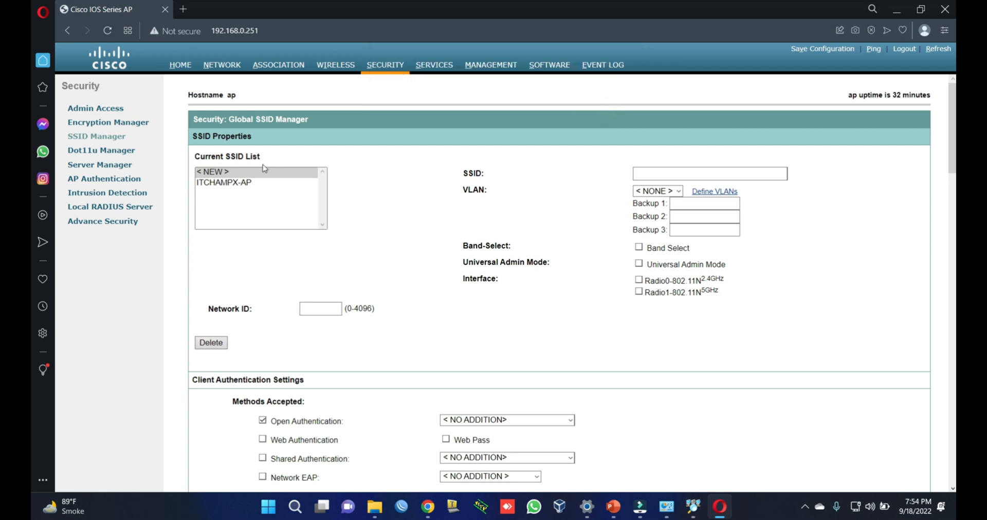
left_click(216, 184)
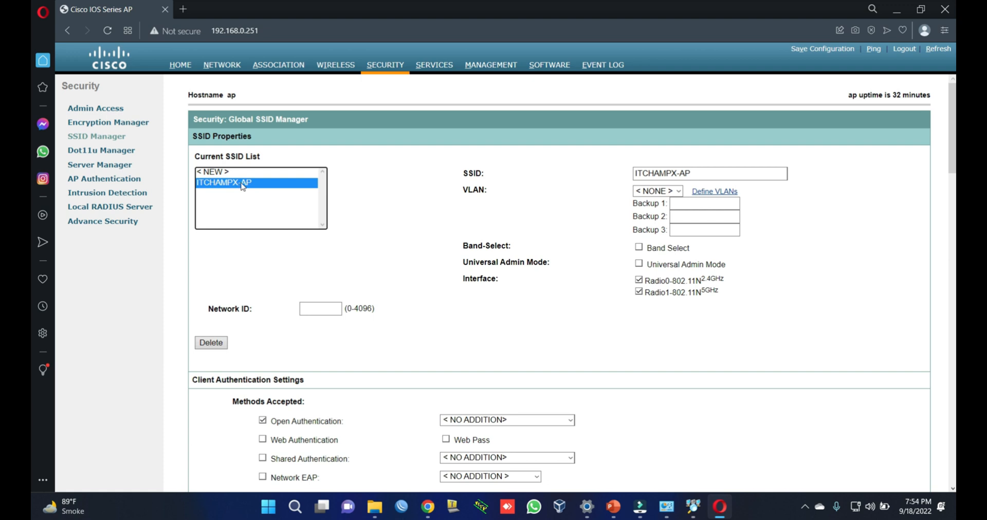
left_click(342, 94)
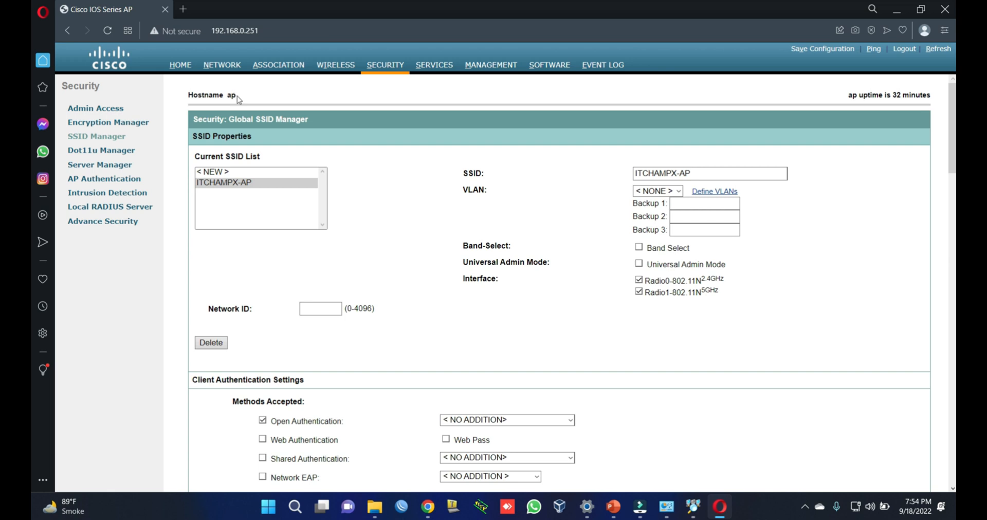
Step: Go to the Home page, expand Easy Setup and repeatedly try opening Network Configuration
left_click(180, 68)
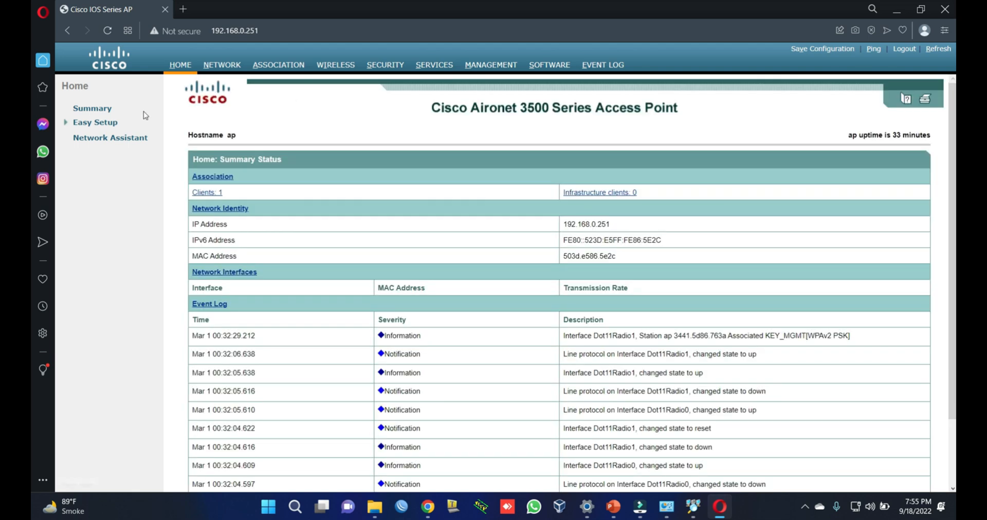
left_click(92, 125)
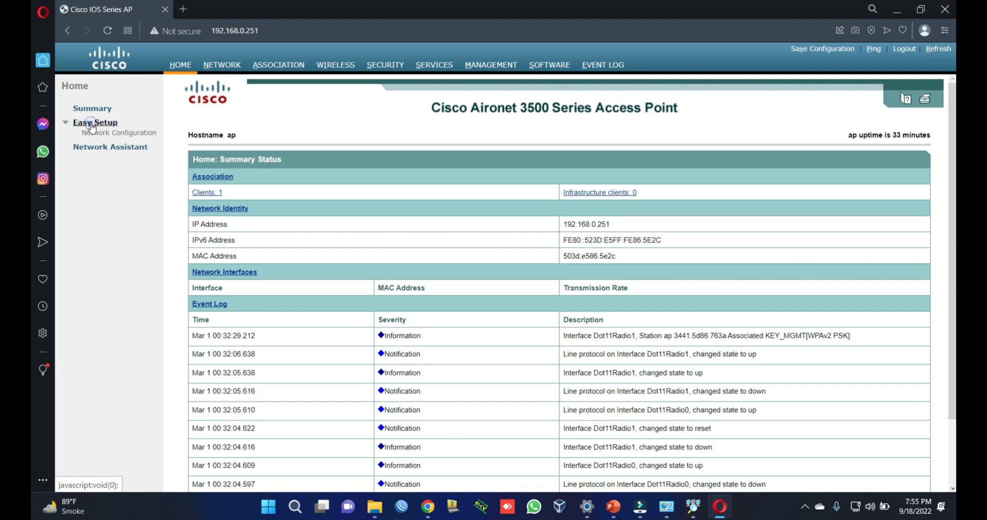
left_click(116, 136)
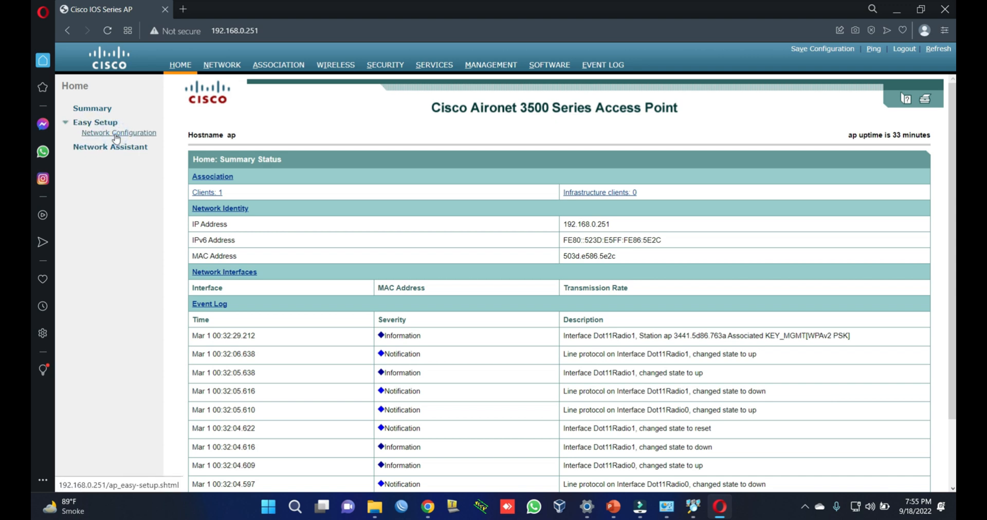
left_click(140, 134)
left_click(141, 138)
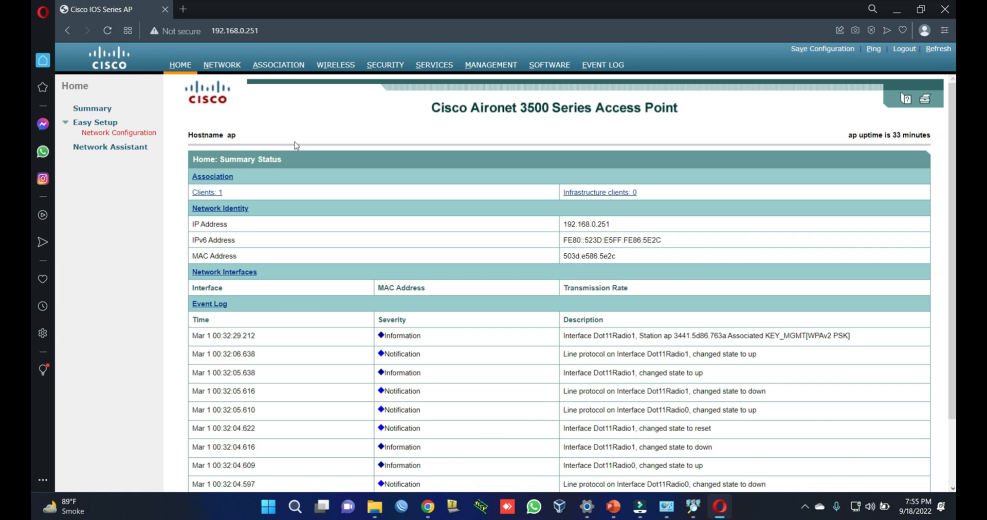
left_click(121, 131)
left_click(97, 135)
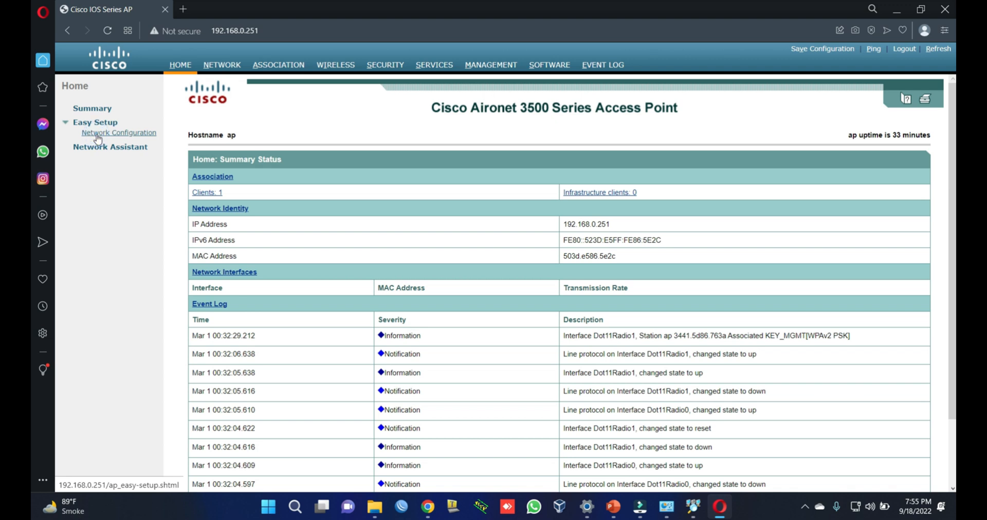
left_click(119, 136)
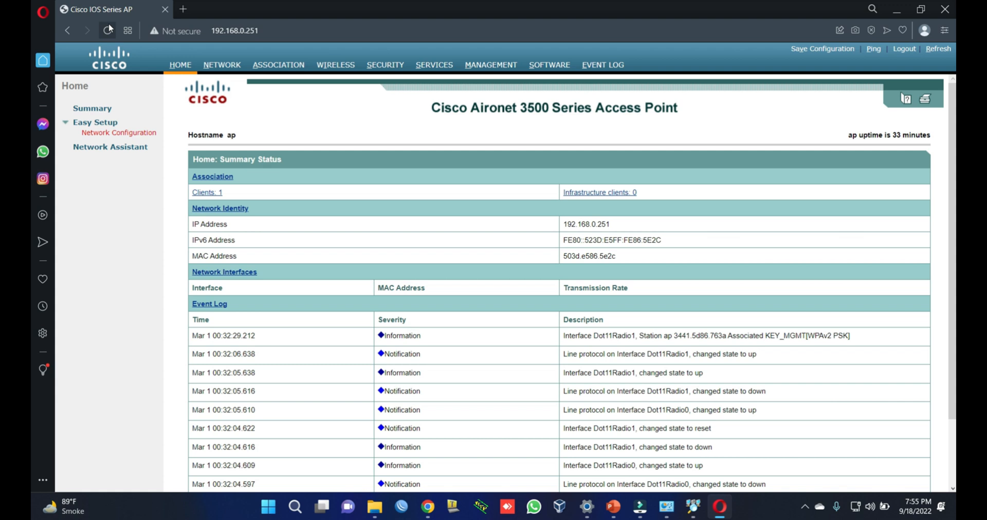
Step: Reload the page, set the SNMP community to Read-Write and enter host name Groundfloor-AP3502i
left_click(109, 37)
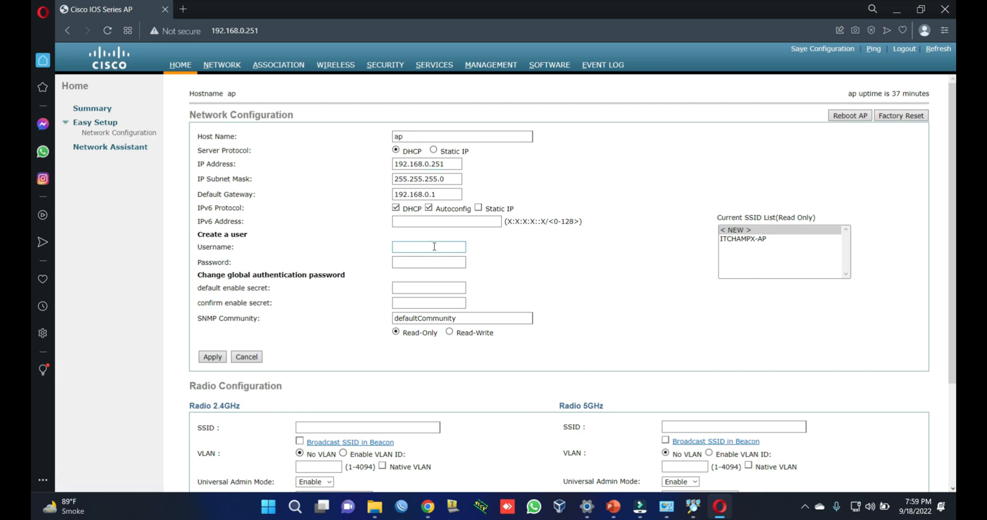
left_click(450, 333)
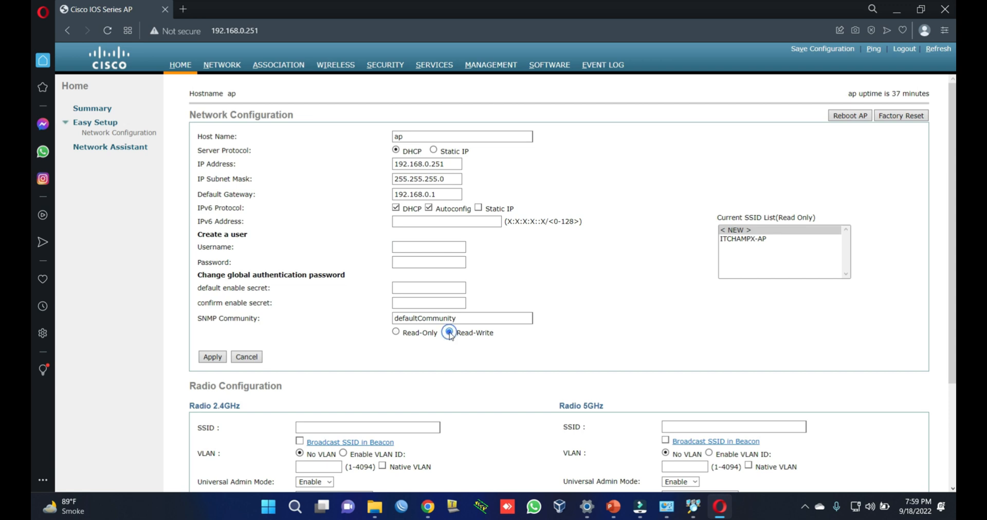
left_click(419, 137)
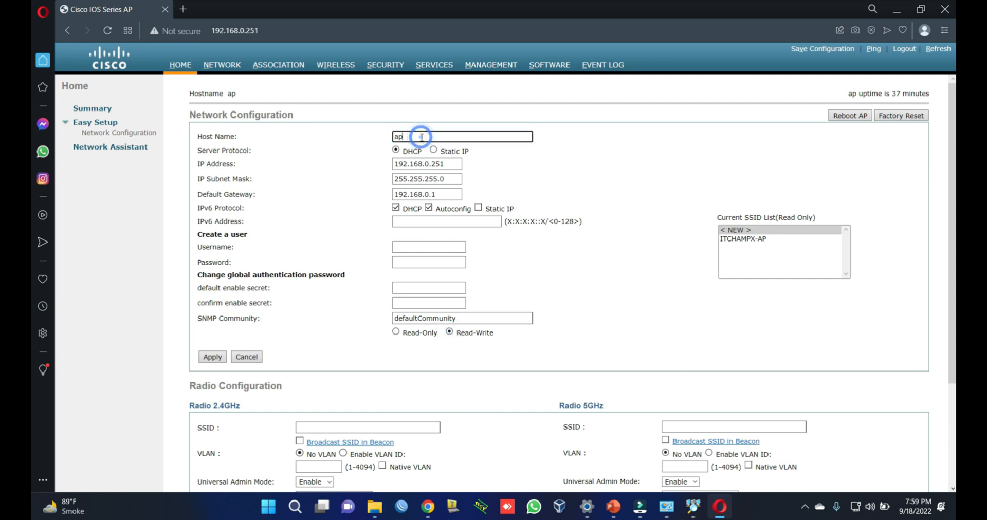
type("-")
key("BackSpace")
key("BackSpace")
key("BackSpace")
type("Groundflo")
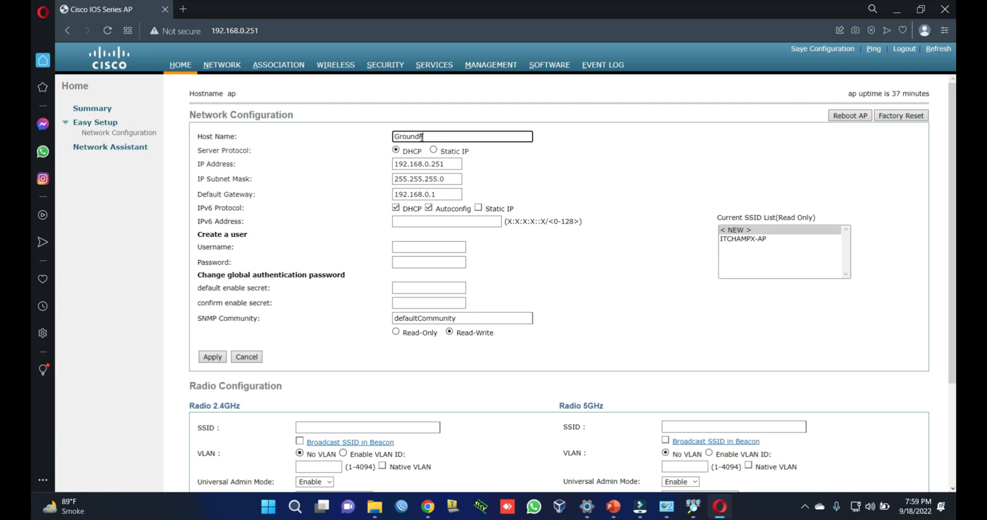
type("or-AP3502i")
Step: Correct the host name to GroundFloor-AP3502i and apply the network configuration
left_click(421, 138)
key("BackSpace")
type("F")
left_click(219, 361)
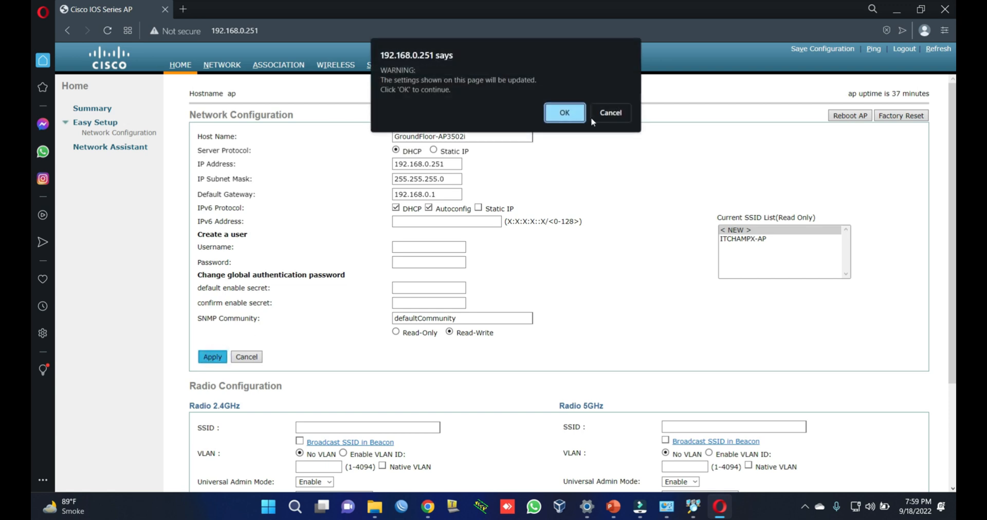
left_click(565, 114)
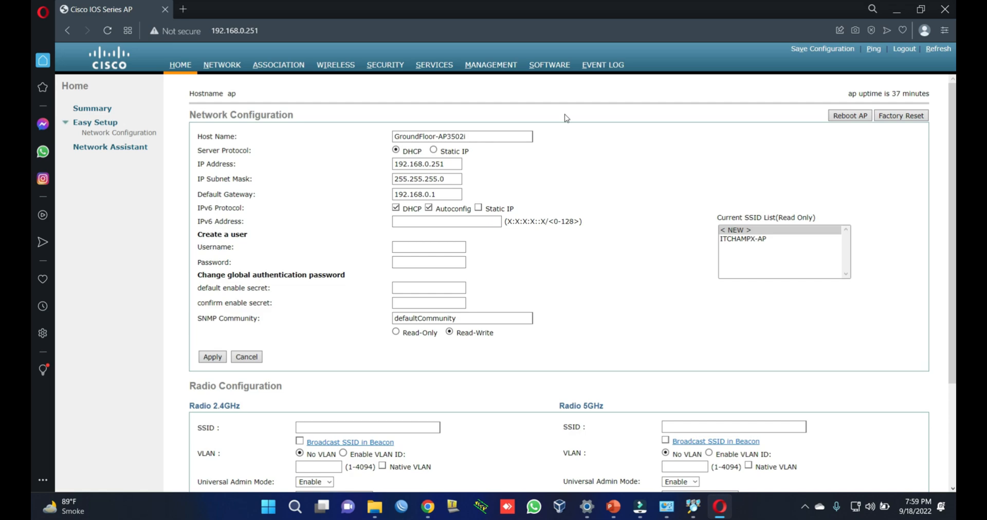